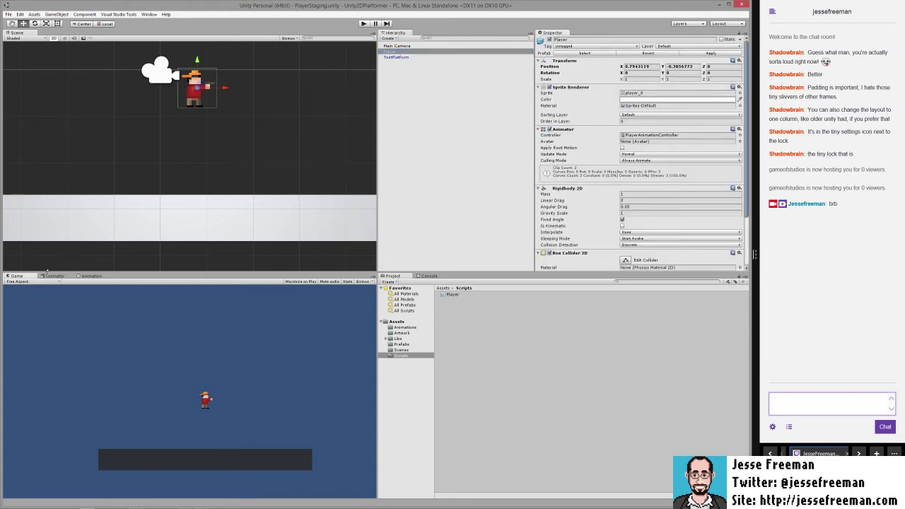
Switch the bottom-left panel to the Animator to show the PlayerAnimationController state graph
left_click(53, 275)
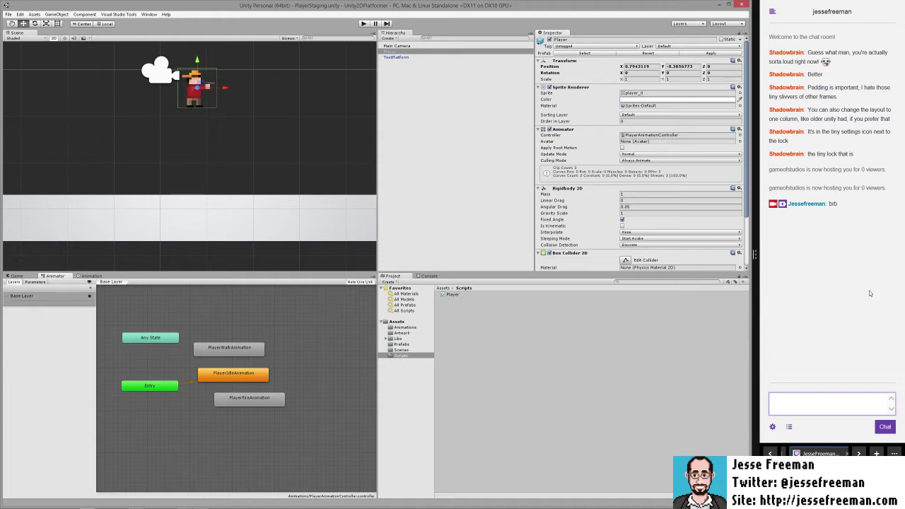
Rearrange the state nodes and add trial transitions both ways between PlayerIdleAnimation and PlayerWalkAnimation
mouse_move(234, 374)
left_mouse_down()
mouse_move(214, 377)
mouse_move(223, 377)
left_mouse_up()
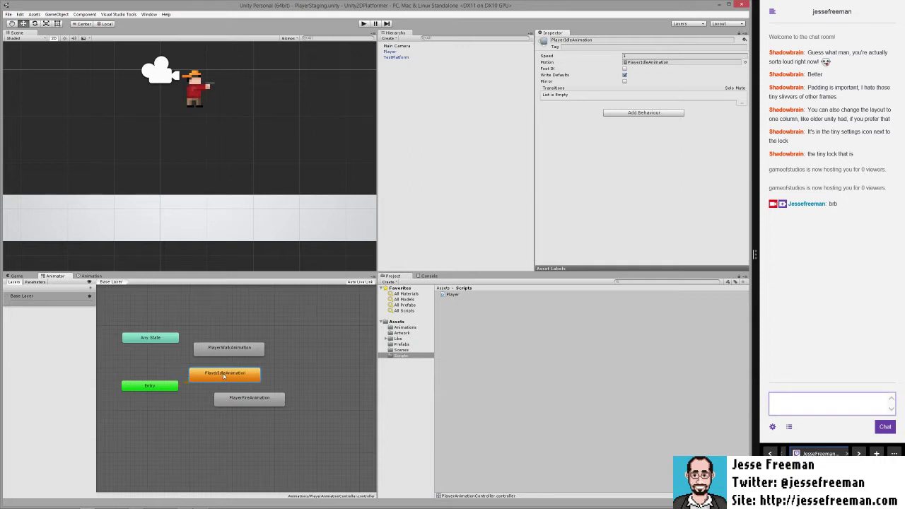
left_click_drag(155, 340, 319, 374)
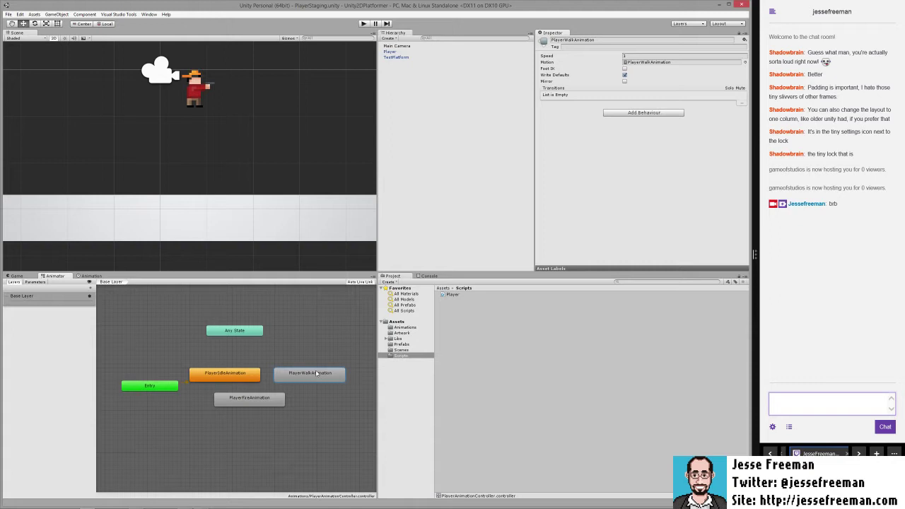
mouse_move(259, 404)
left_mouse_down()
mouse_move(283, 413)
mouse_move(276, 408)
left_mouse_up()
right_click(244, 378)
left_click(245, 378)
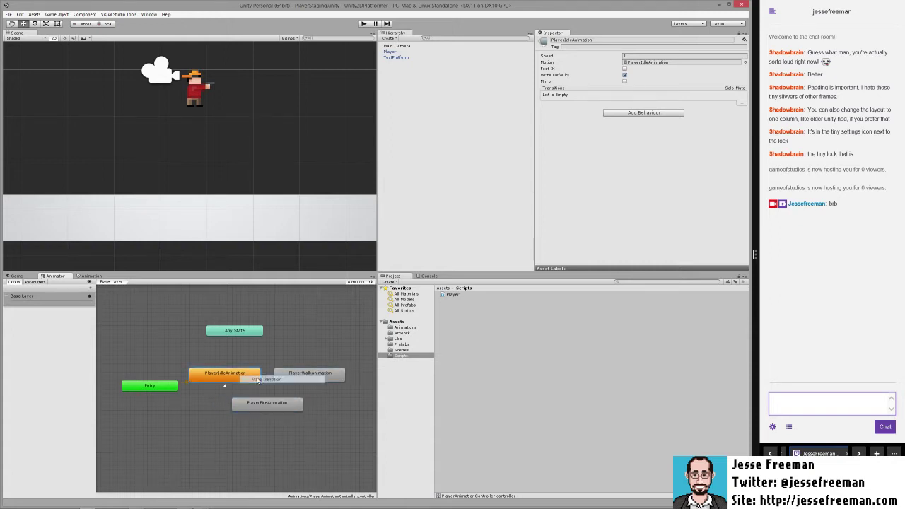
left_click(290, 380)
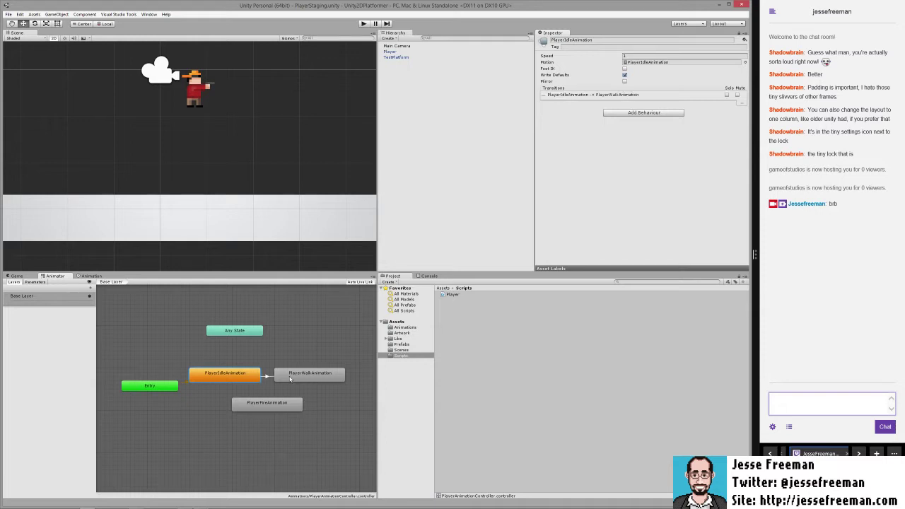
right_click(290, 379)
left_click(289, 378)
left_click(239, 375)
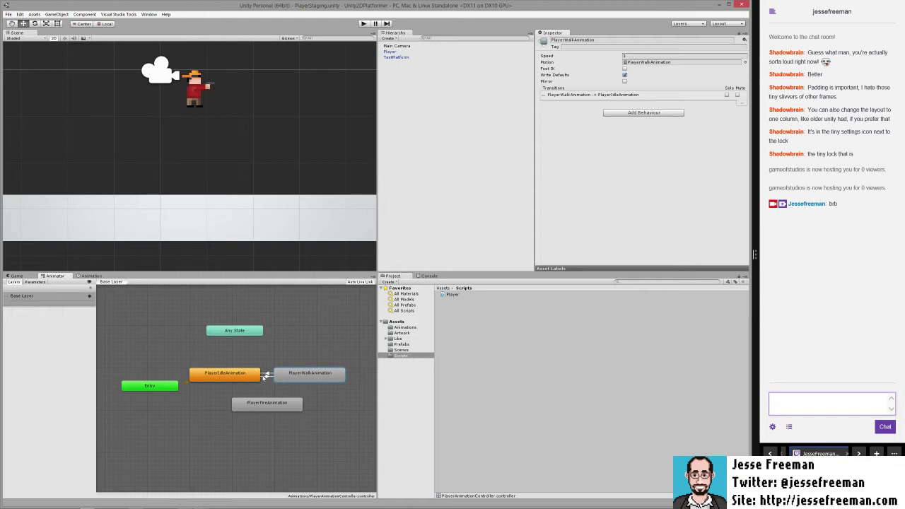
Delete both idle–walk transitions and move Any State down and right
left_click(264, 375)
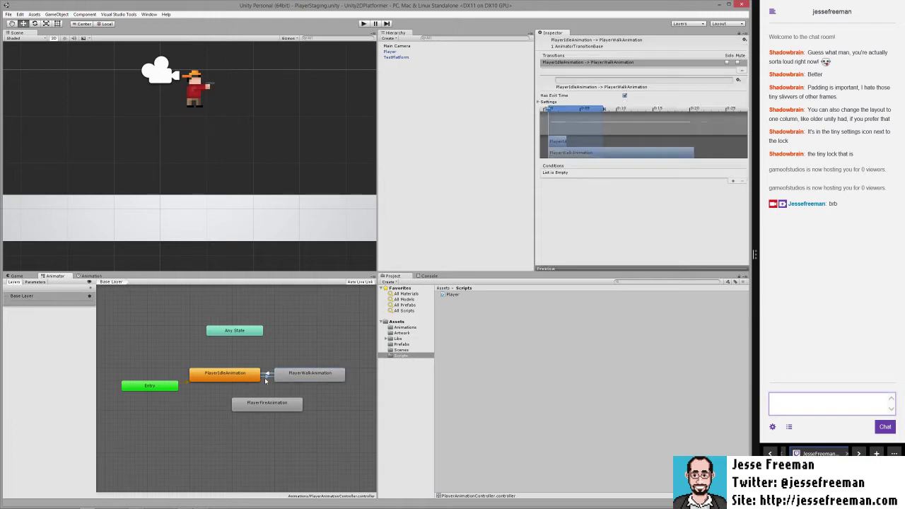
right_click(267, 380)
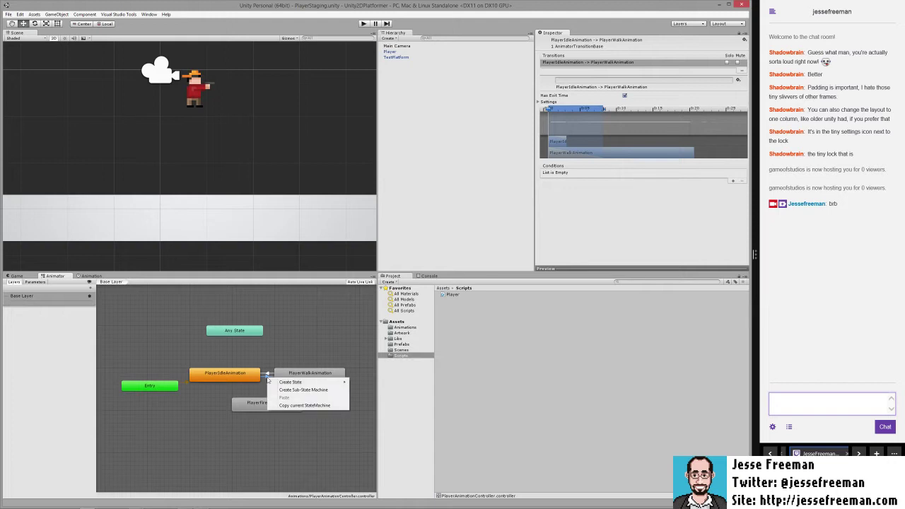
left_click(263, 381)
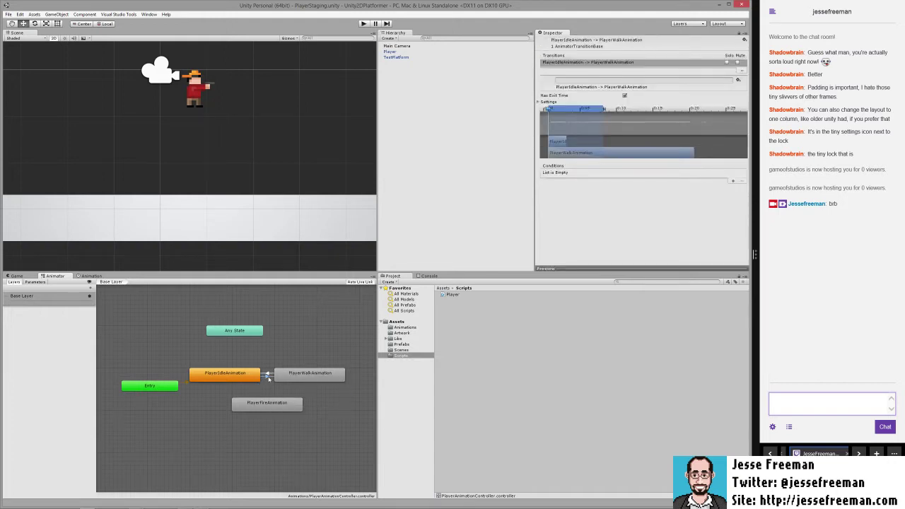
key("Delete")
left_click(394, 272)
left_click(269, 376)
key("Delete")
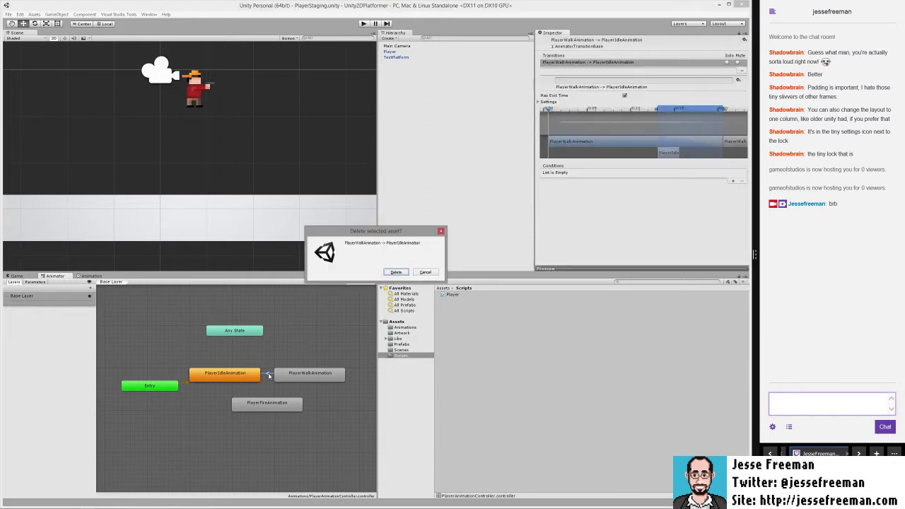
key("Return")
left_click_drag(240, 332, 265, 358)
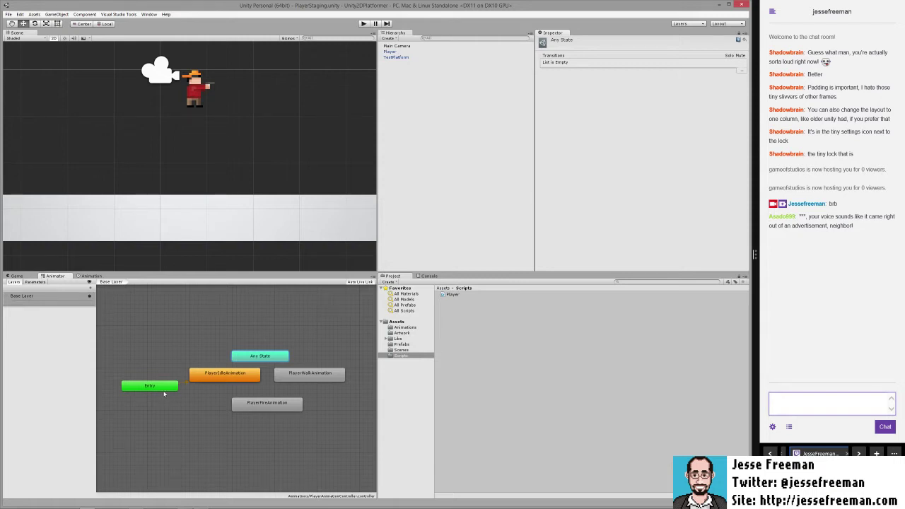
Arrange Entry top-left, Idle, Any State and Walk in a row, Fire below
left_click_drag(163, 393, 180, 330)
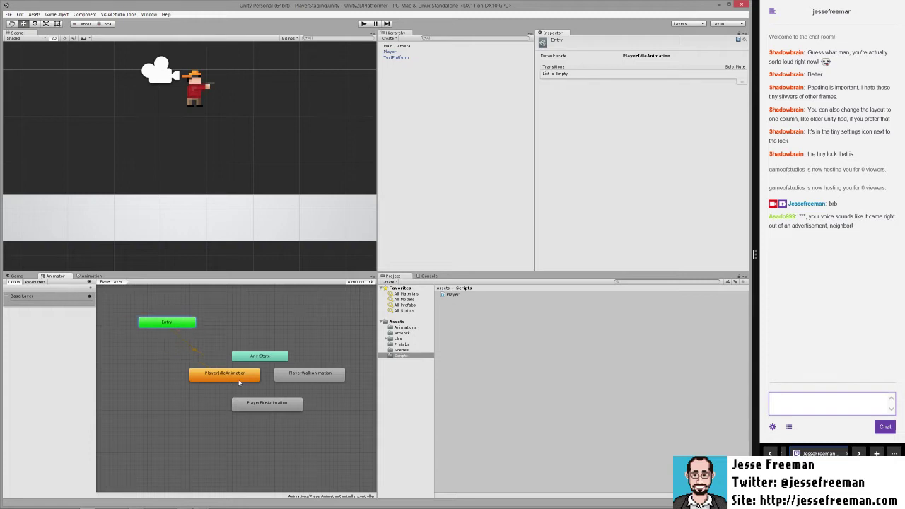
left_click_drag(239, 383, 197, 380)
left_click_drag(298, 378, 327, 377)
left_click_drag(260, 356, 261, 373)
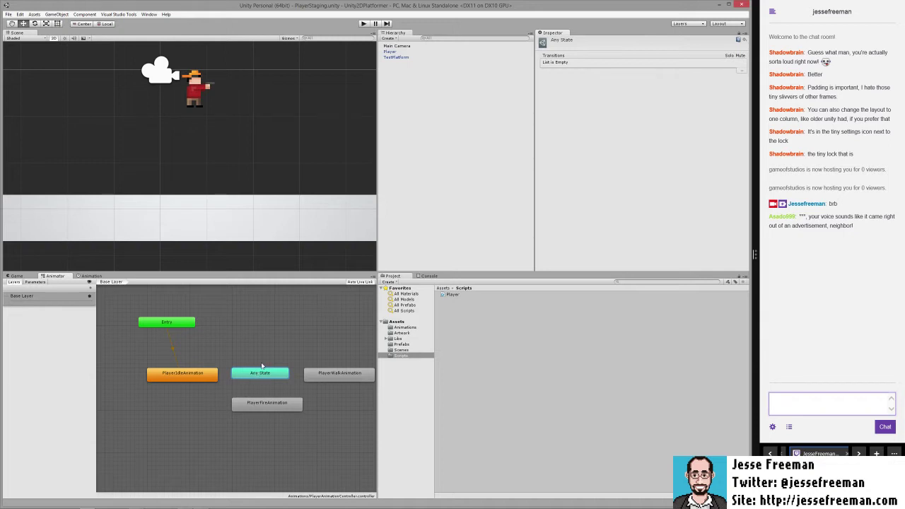
left_click_drag(262, 373, 264, 377)
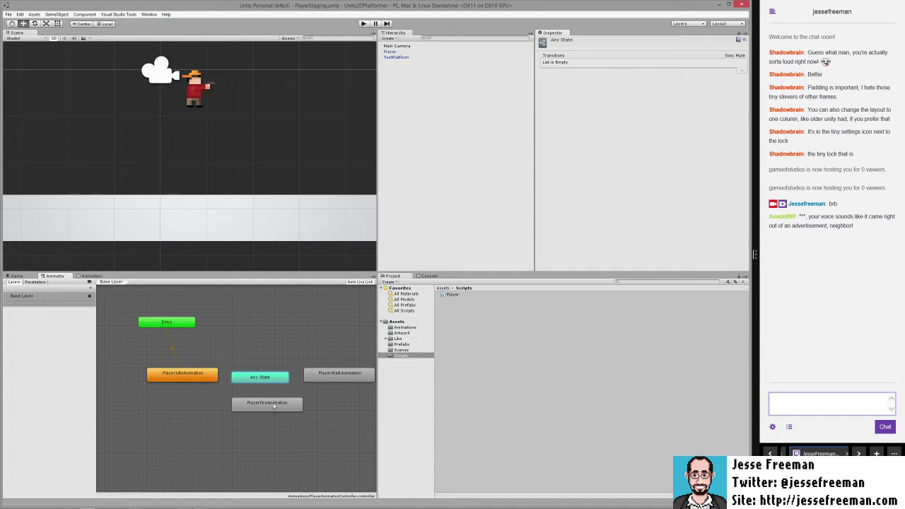
left_click_drag(271, 400, 262, 405)
left_click_drag(197, 377, 185, 376)
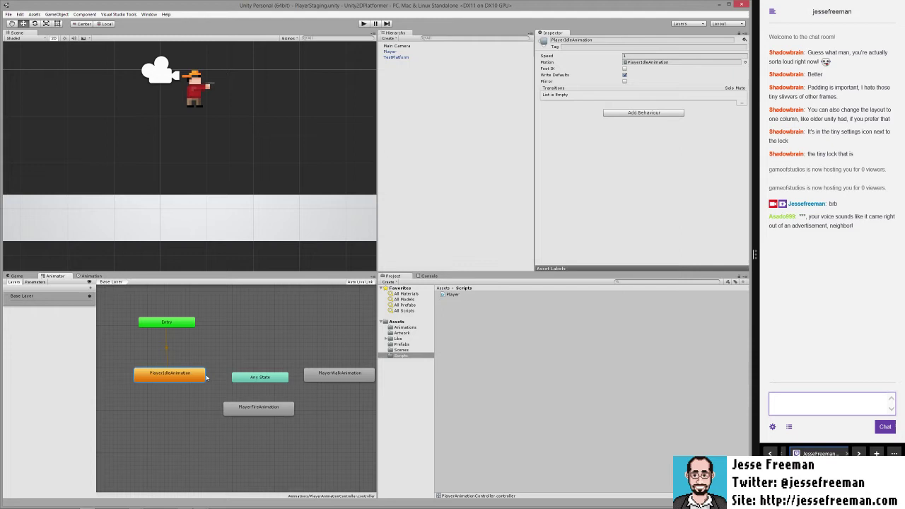
left_click_drag(253, 378, 245, 374)
left_click_drag(339, 376, 325, 376)
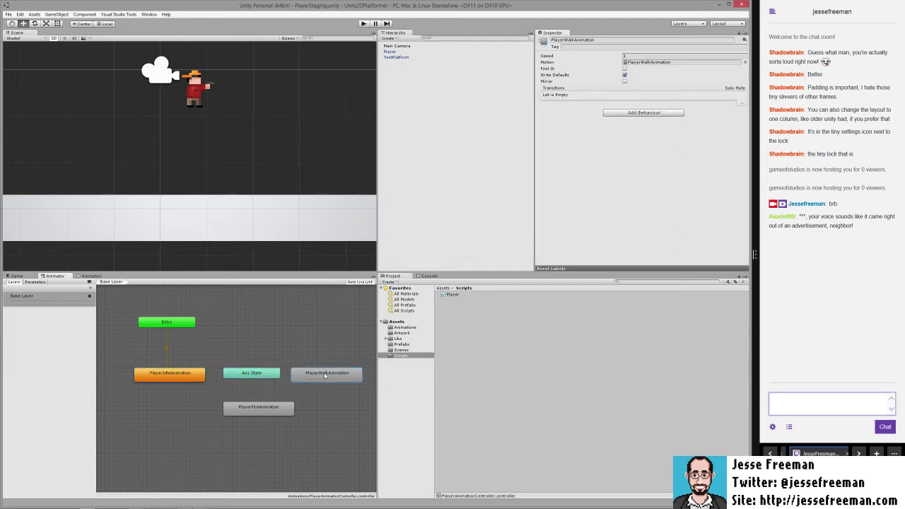
left_click_drag(272, 412, 264, 410)
left_click_drag(259, 372, 254, 376)
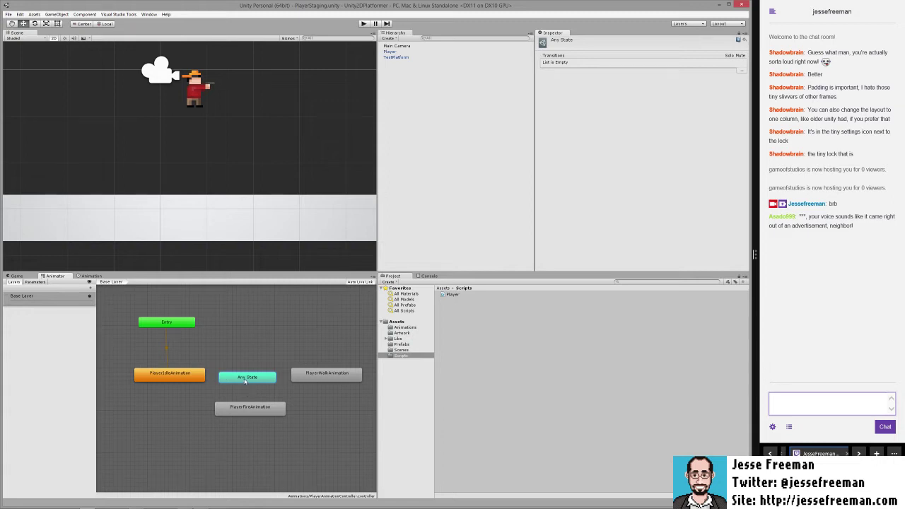
left_click_drag(244, 379, 243, 375)
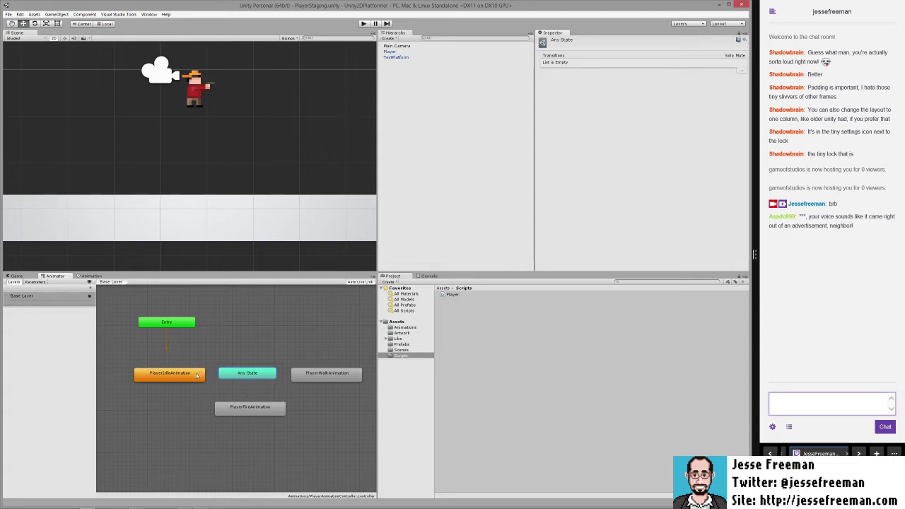
Add transitions from Any State to PlayerIdleAnimation and to PlayerWalkAnimation
right_click(229, 373)
left_click(241, 376)
left_click(196, 376)
right_click(237, 373)
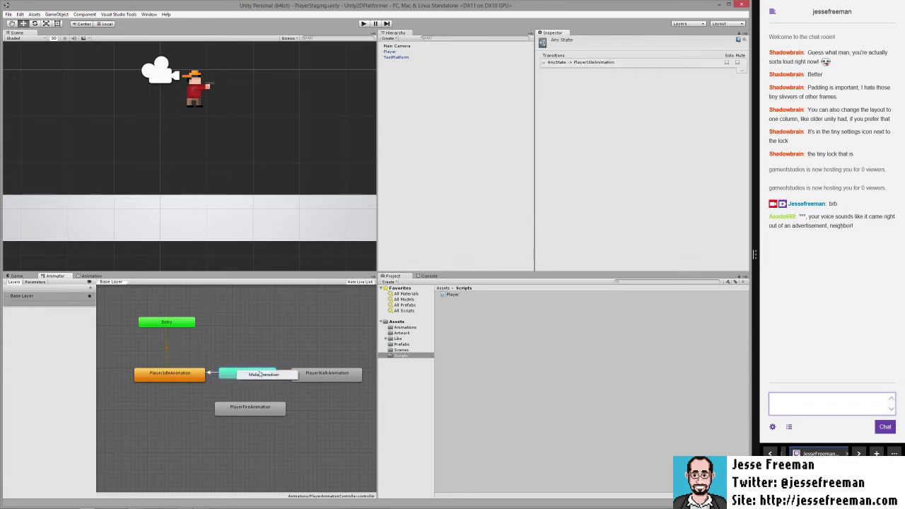
left_click(262, 376)
left_click(322, 374)
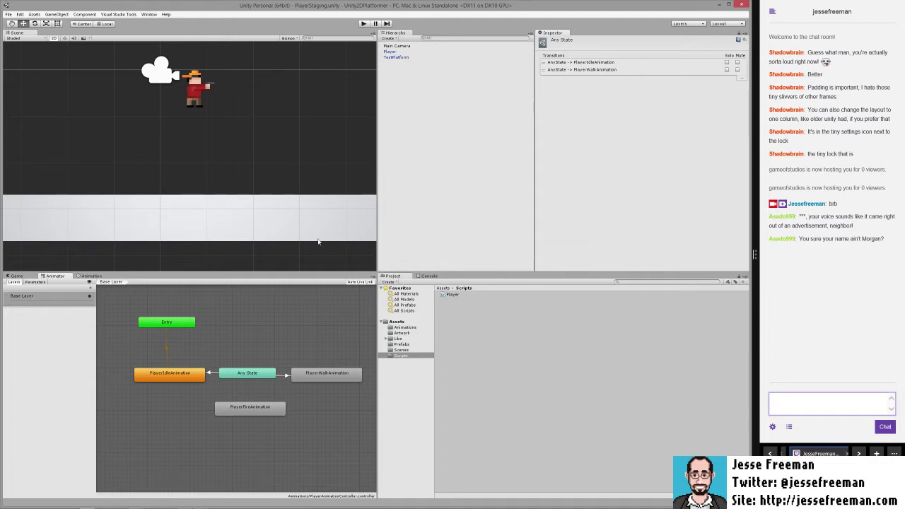
Nudge the idle state and Any State so Any State lines up between idle and walk
left_click_drag(244, 377, 295, 379)
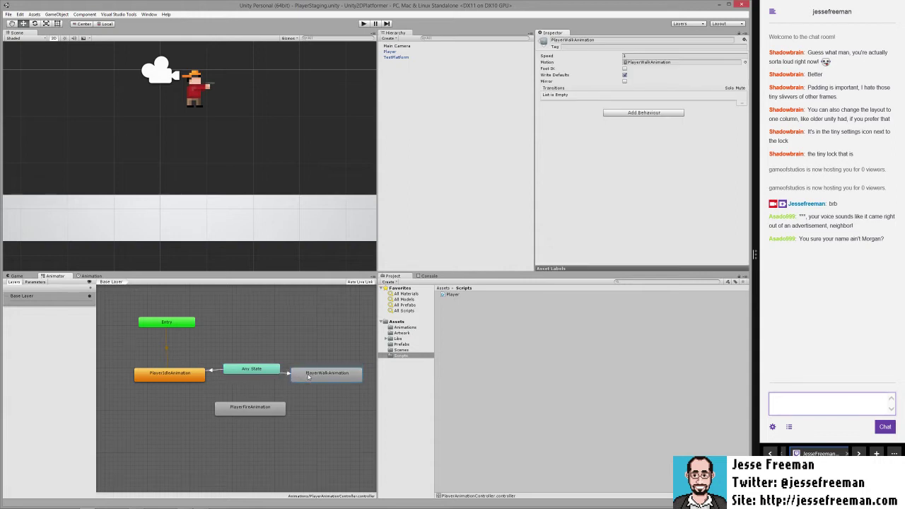
left_click(182, 377)
left_click_drag(182, 377, 178, 378)
left_click_drag(258, 370, 254, 371)
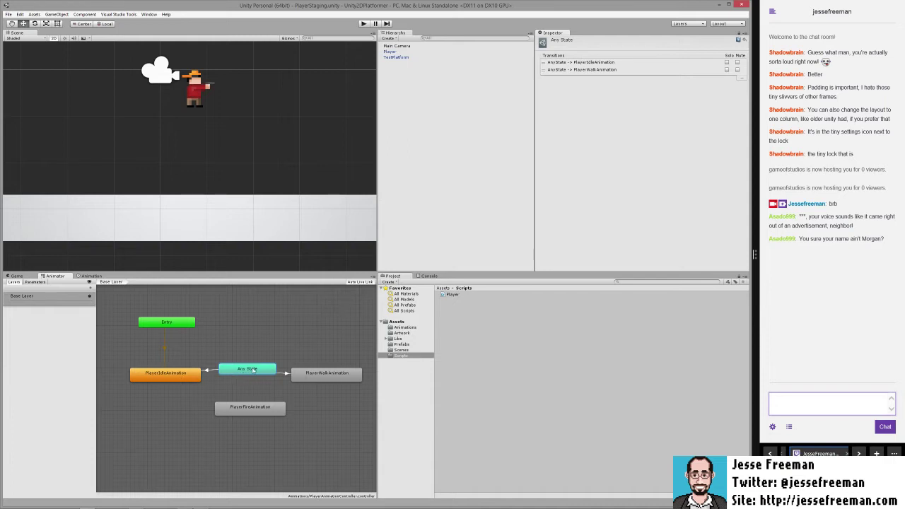
left_click_drag(246, 373, 249, 377)
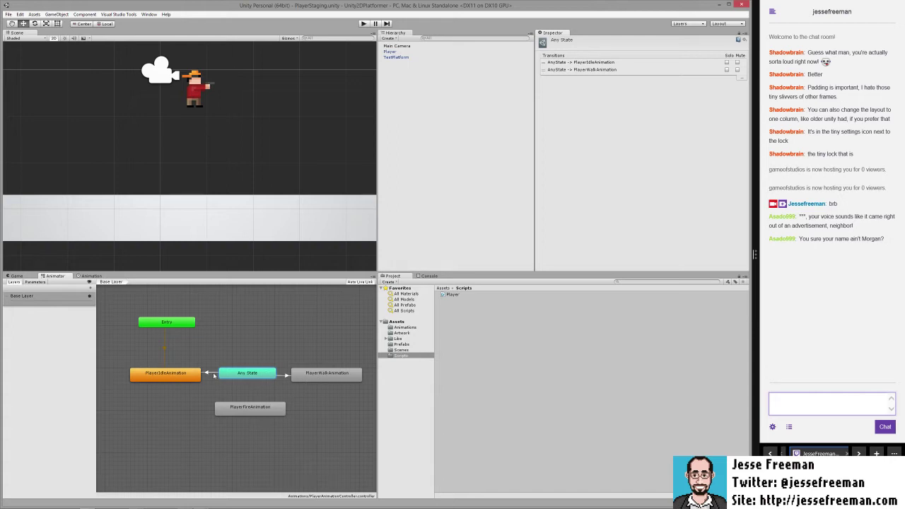
Inspect the Any State → idle transition's settings, then view the empty Parameters list
left_click(208, 374)
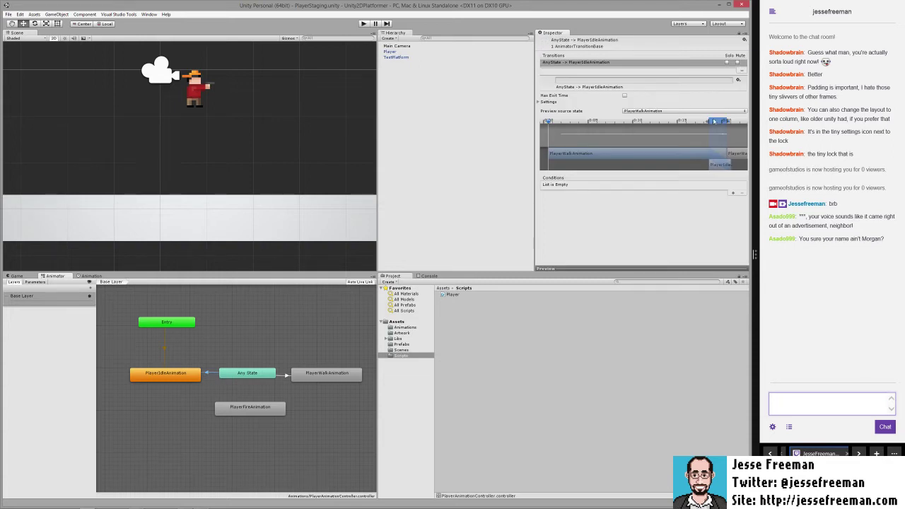
left_click(539, 102)
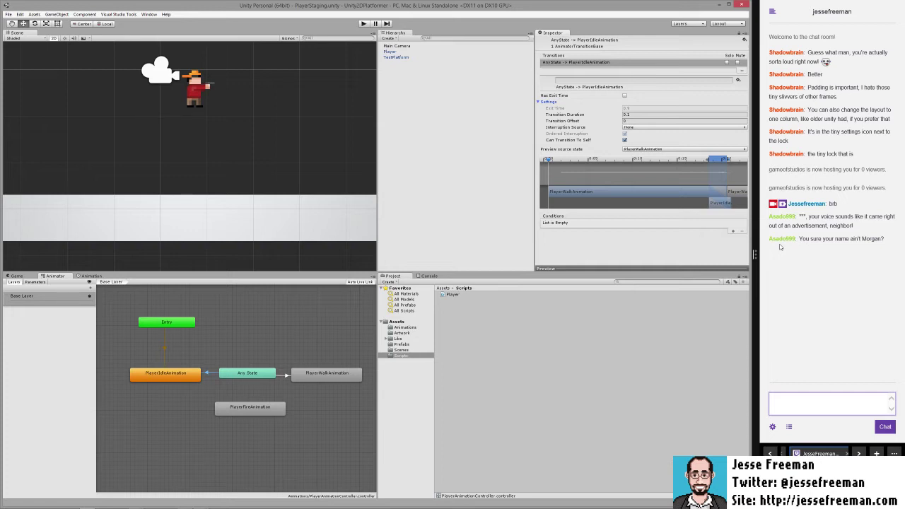
left_click(35, 282)
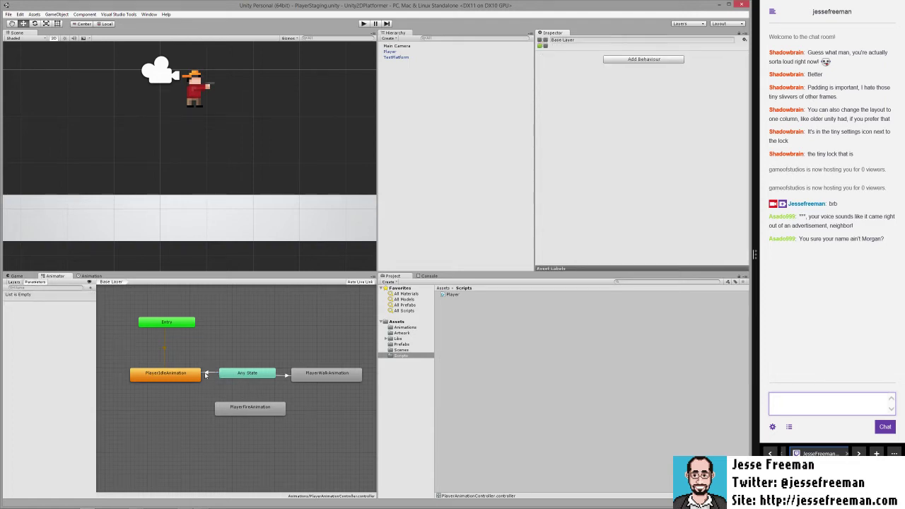
Inspect the idle and walk states' properties, then start a play test
left_click(179, 378)
left_click(300, 378)
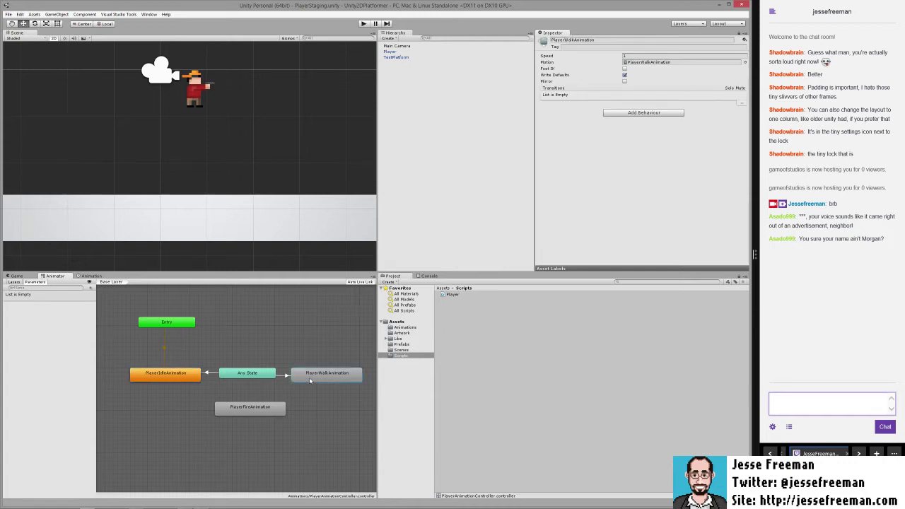
left_click(362, 24)
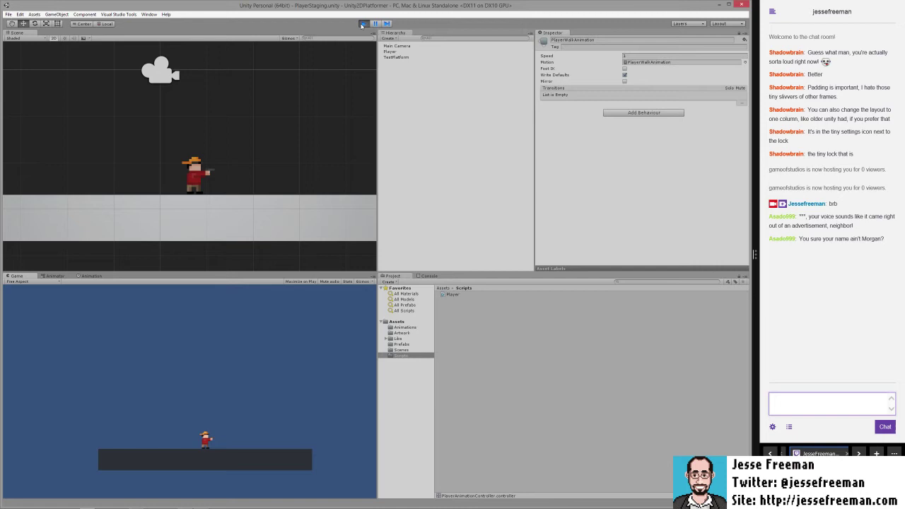
Stop the play test from the Game view and return to the Animator graph
left_click(53, 276)
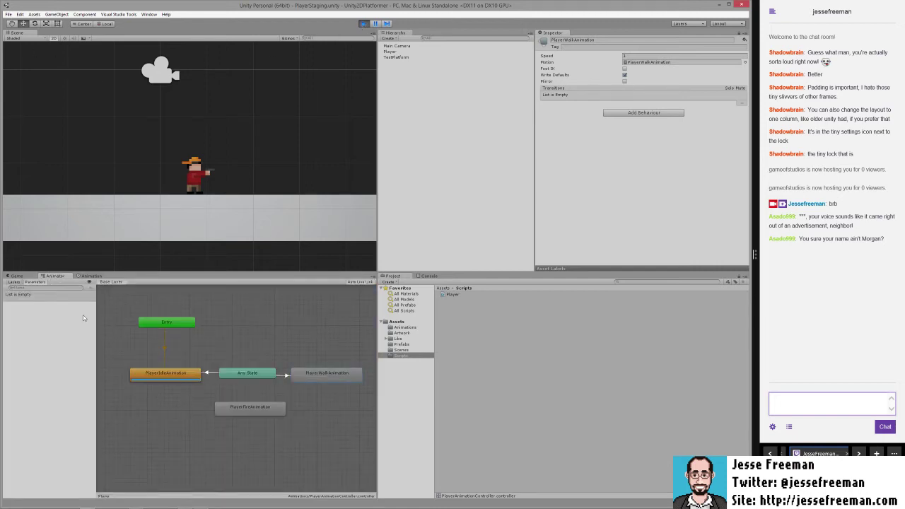
left_click(17, 276)
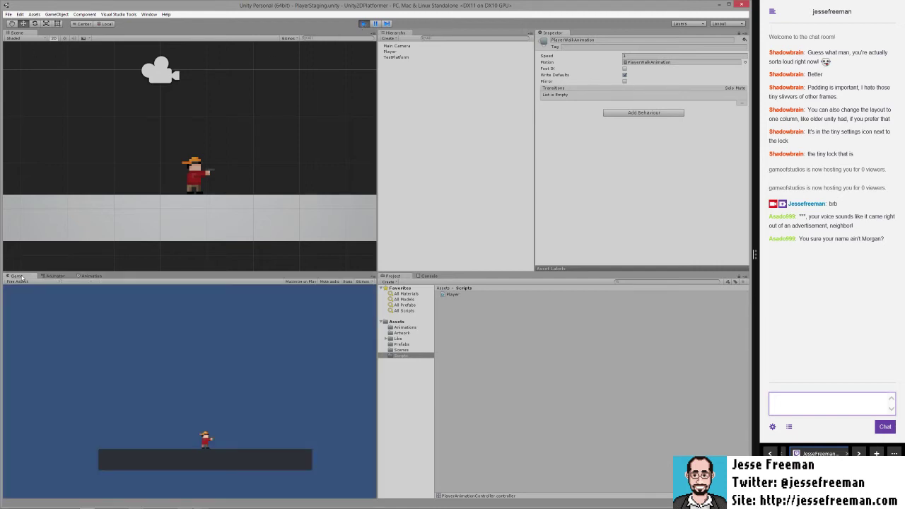
left_click(362, 24)
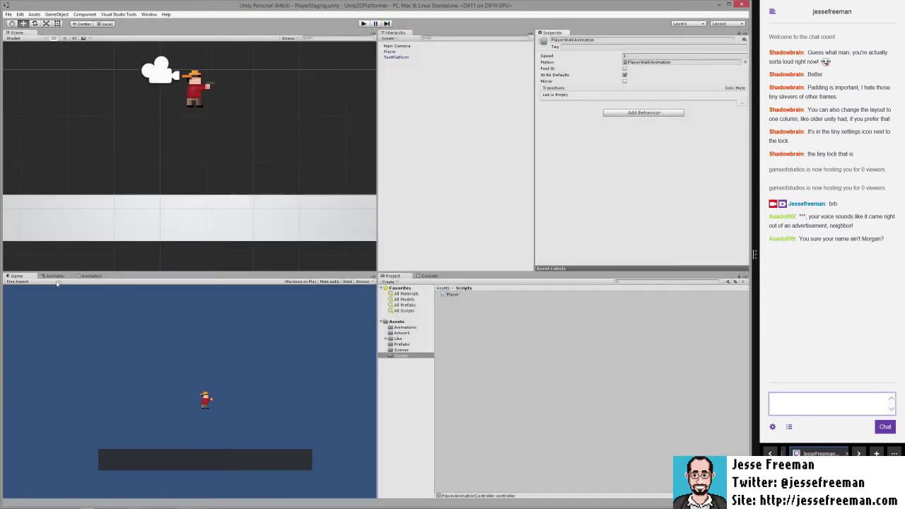
left_click(56, 276)
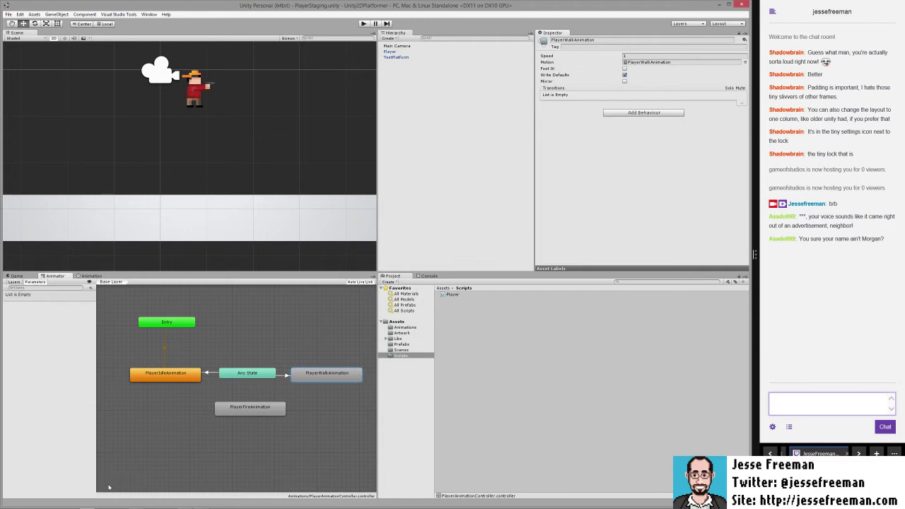
Add an Int parameter named AnimState in the Animator's Parameters list
left_click(14, 282)
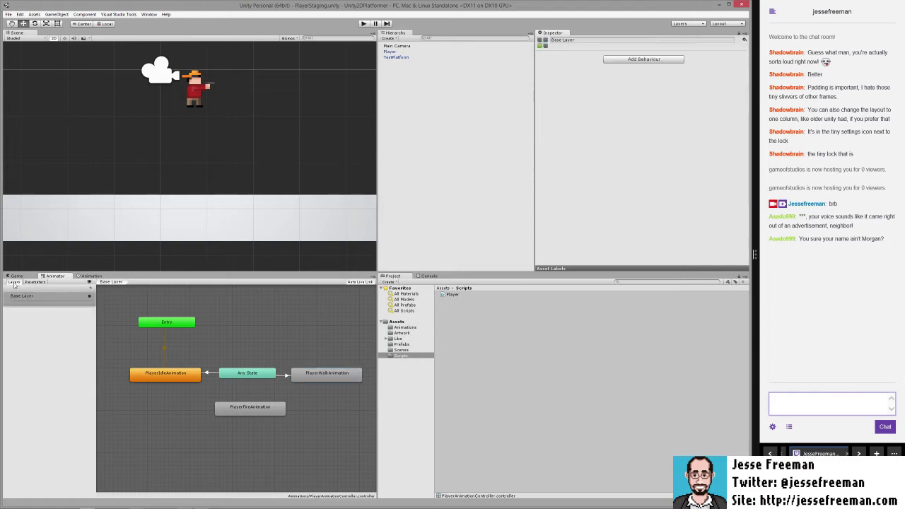
left_click(26, 283)
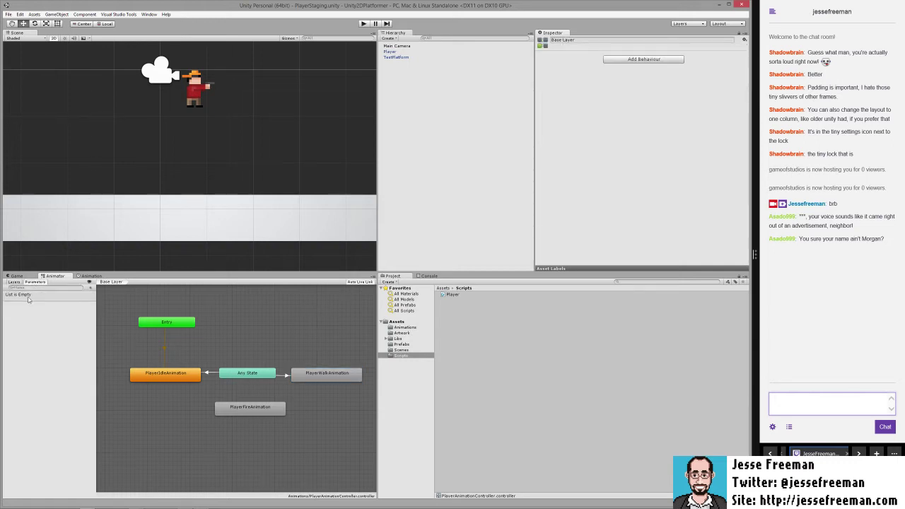
left_click(90, 285)
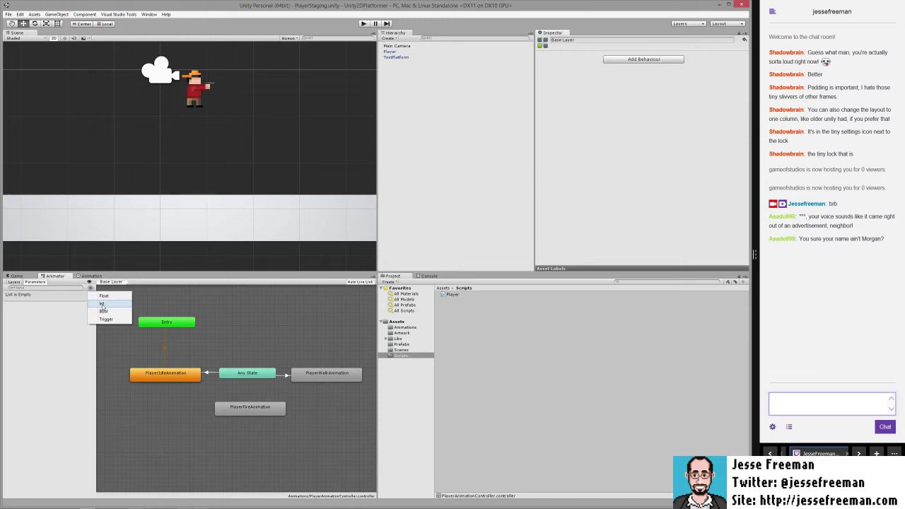
left_click(102, 304)
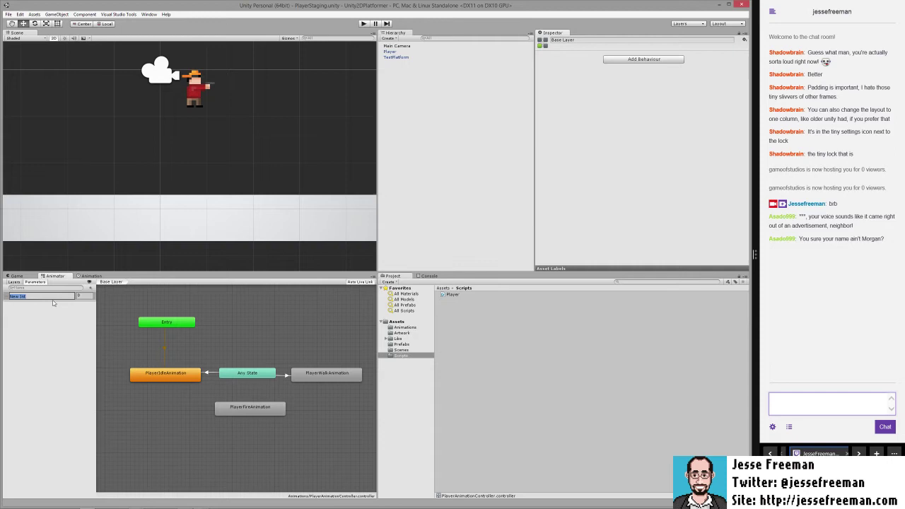
type("AnimState")
key("Return")
Add the first condition, AnimState Greater 0, to the Any State → PlayerIdleAnimation transition
left_click(208, 373)
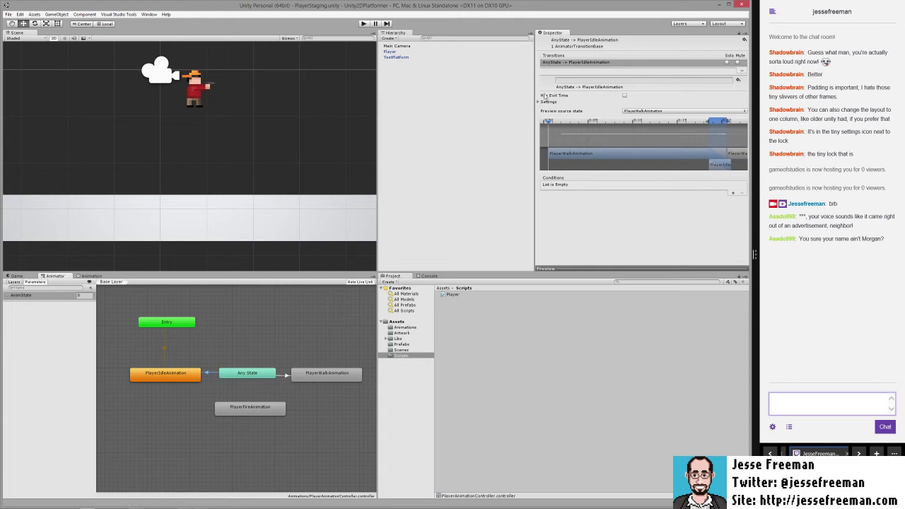
left_click(540, 102)
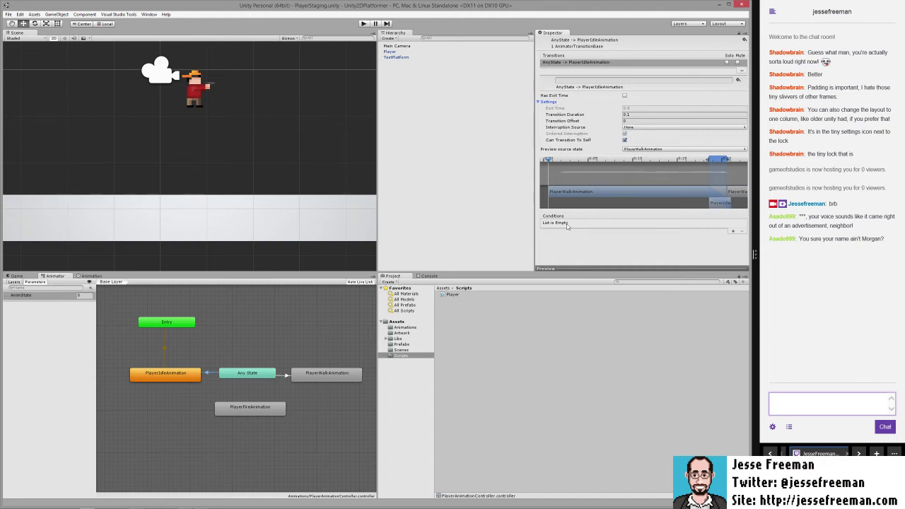
left_click(732, 231)
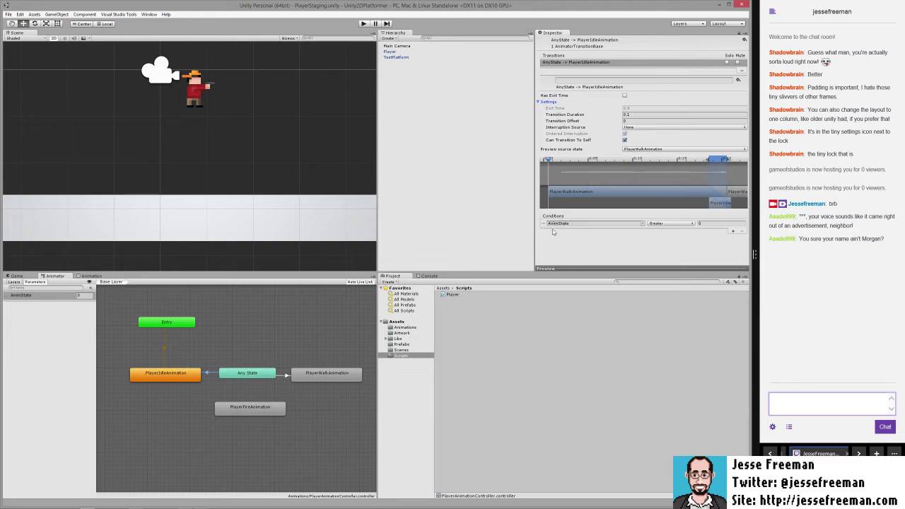
Change the idle transition's condition comparison from Greater to Equals, keeping AnimState at 0
left_click(642, 224)
left_click(613, 255)
left_click(659, 224)
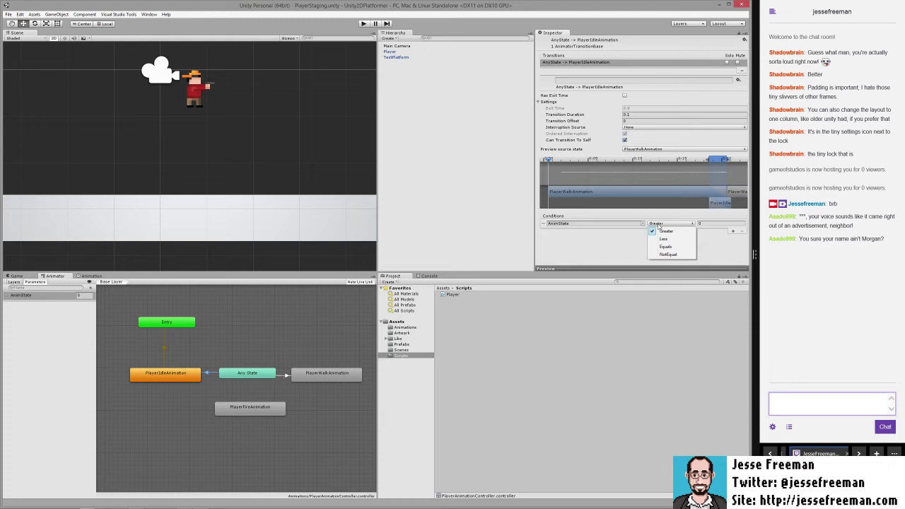
left_click(665, 246)
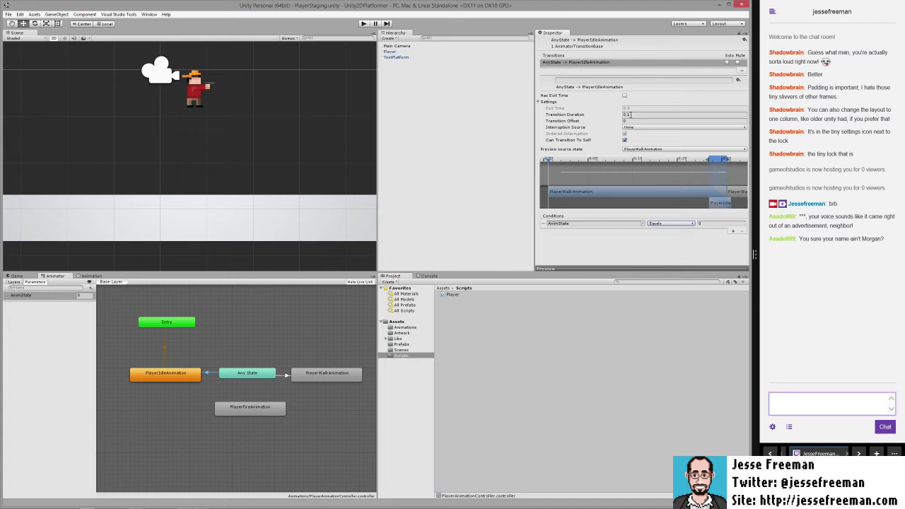
Set the idle transition's Transition Duration to 0 and uncheck Can Transition To Self
left_click(630, 115)
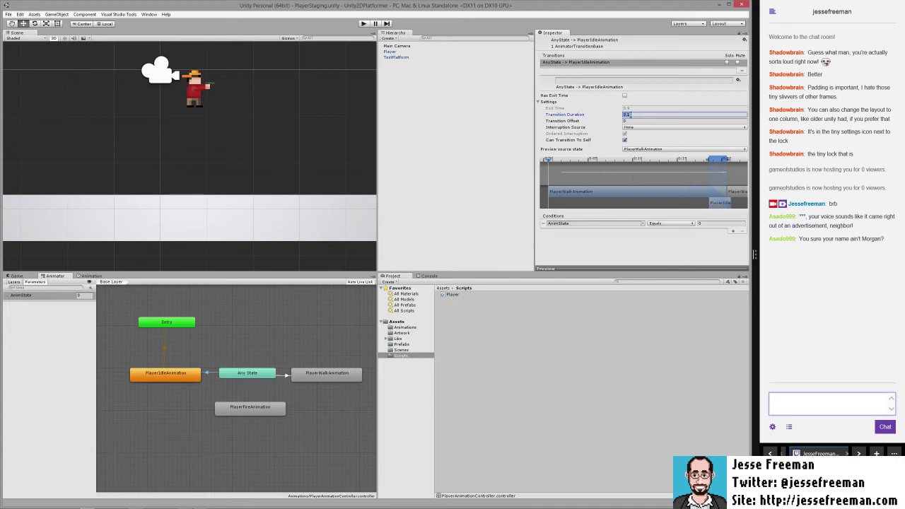
type("0")
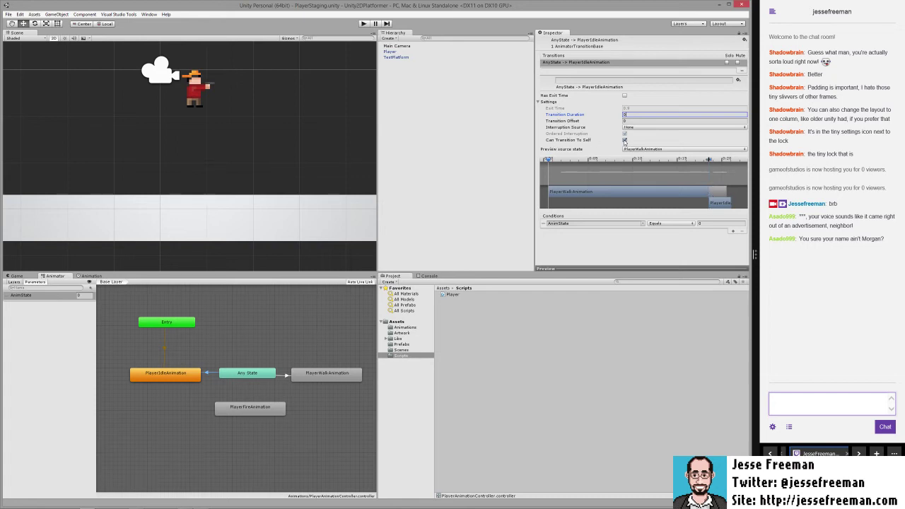
left_click(624, 141)
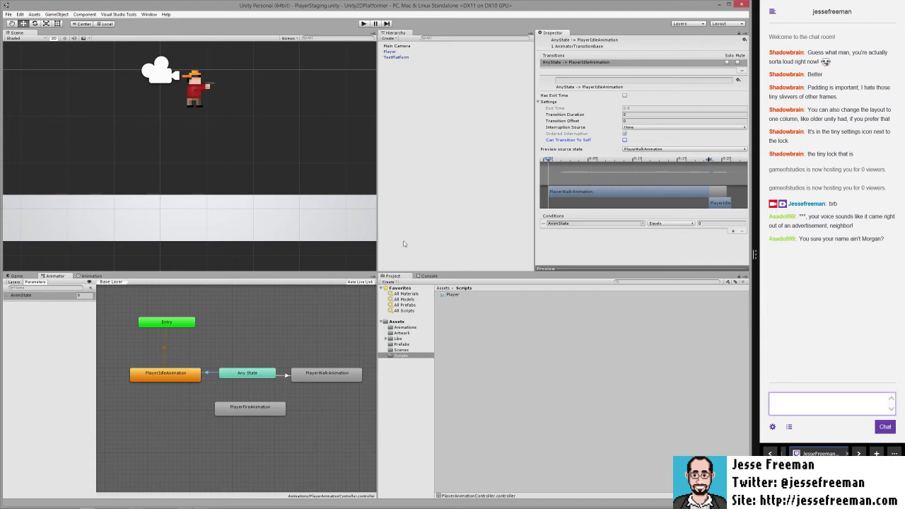
Give the Any State → PlayerWalkAnimation transition duration 0 with Can Transition To Self off
left_click(283, 376)
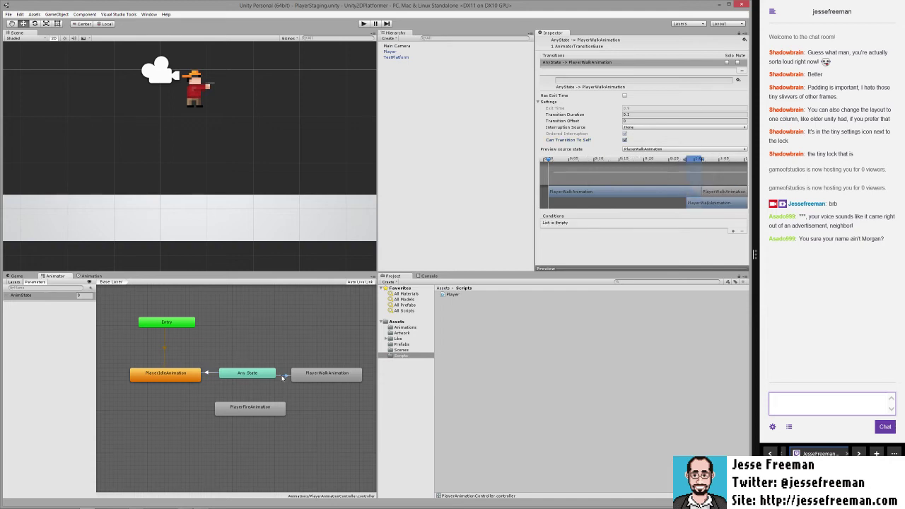
left_click(642, 115)
type("0")
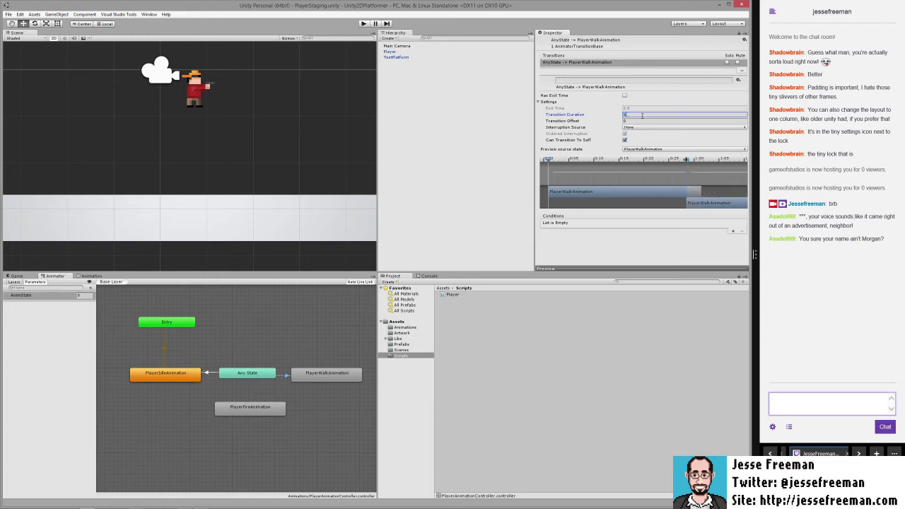
left_click(624, 140)
Add an AnimState Equals 1 condition to the walk transition, then start a play test
left_click(732, 231)
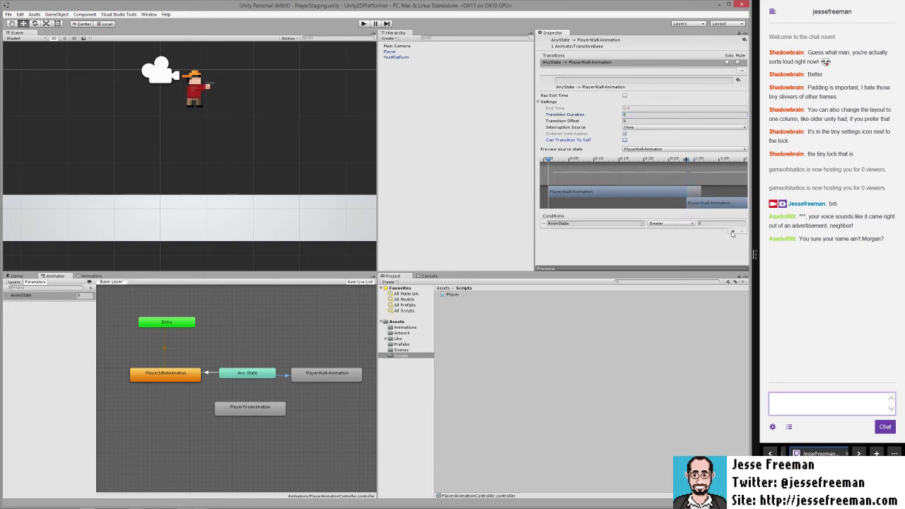
left_click(662, 224)
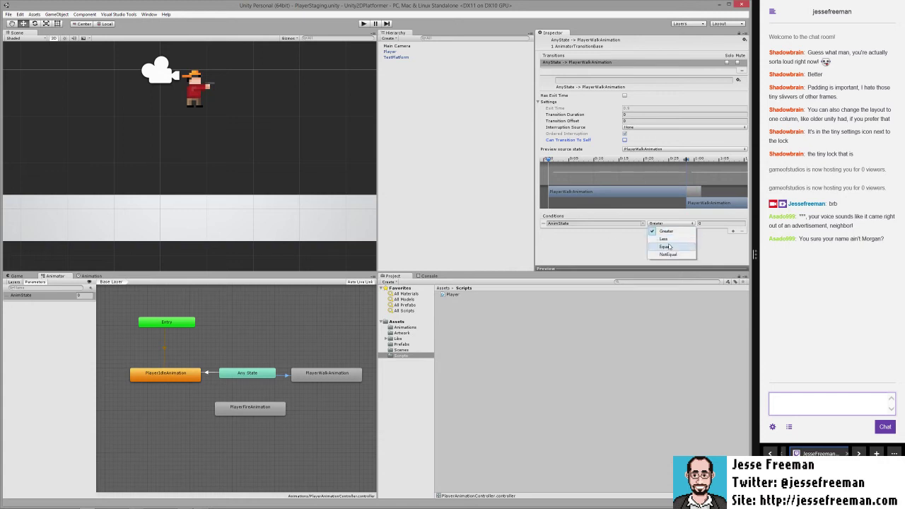
left_click(668, 246)
left_click(714, 223)
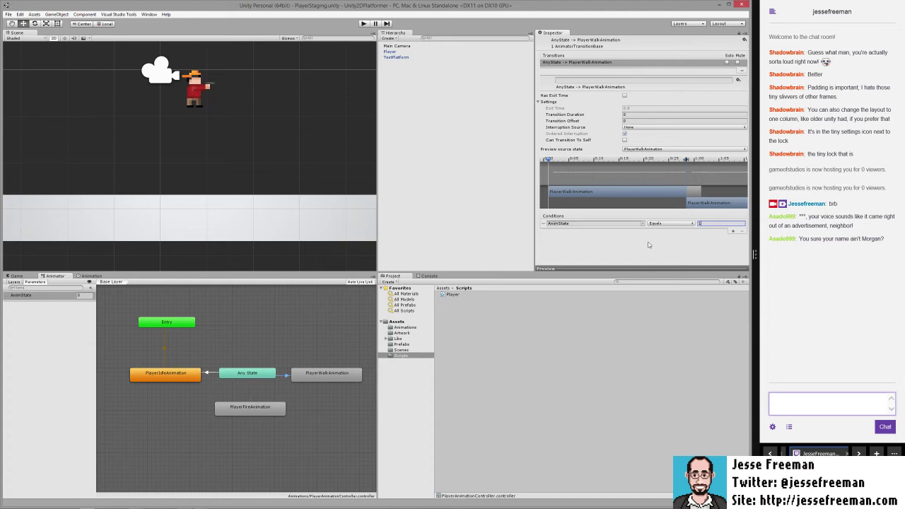
left_click(362, 23)
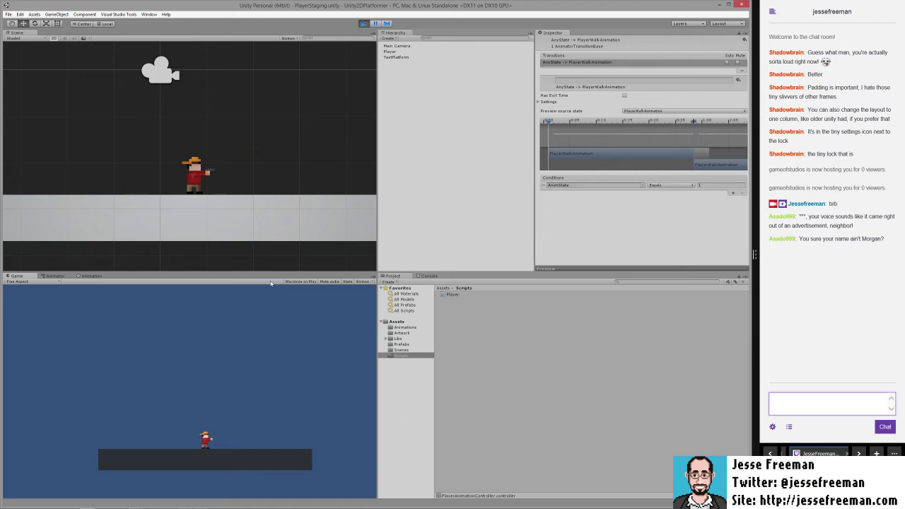
During play, watch the Animator graph while changing AnimState to 1 and back
left_click(58, 276)
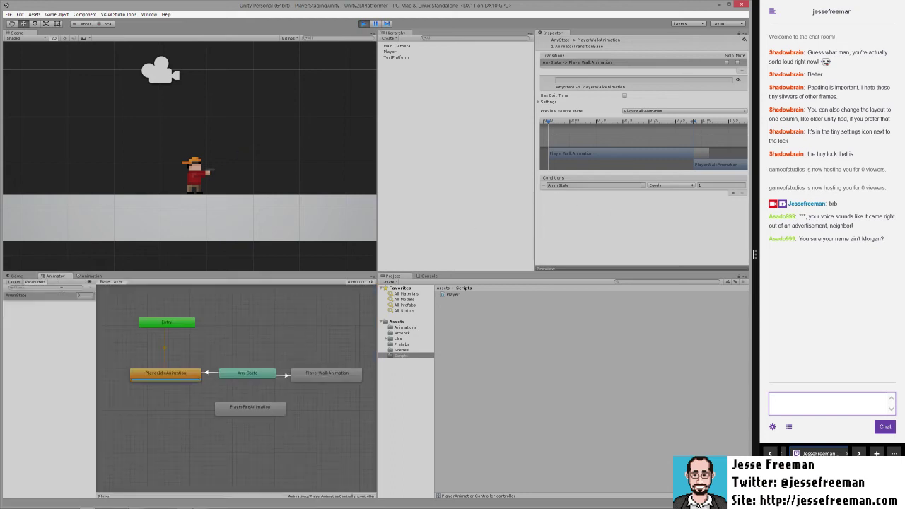
left_click(84, 295)
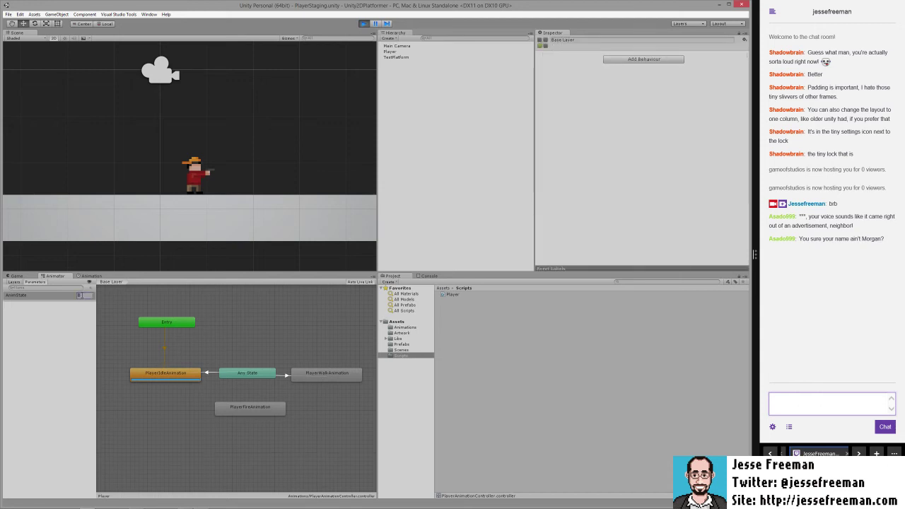
type("1")
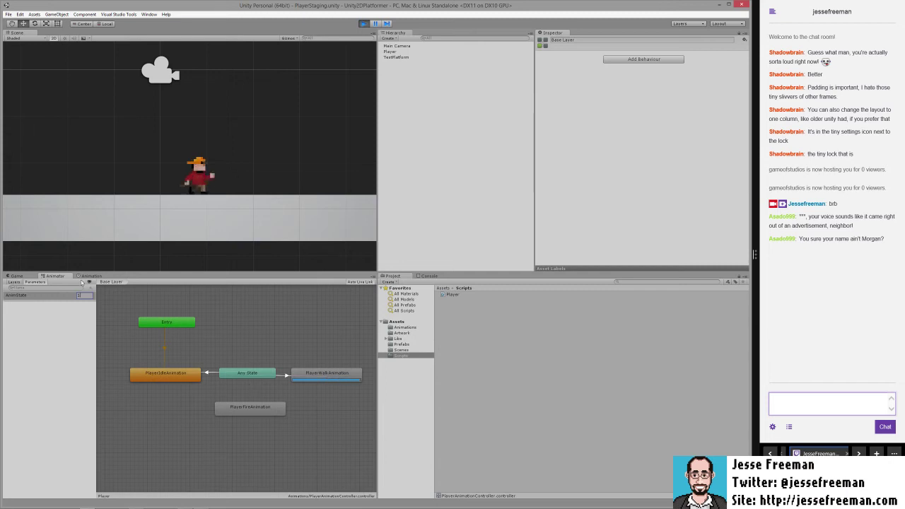
type("0")
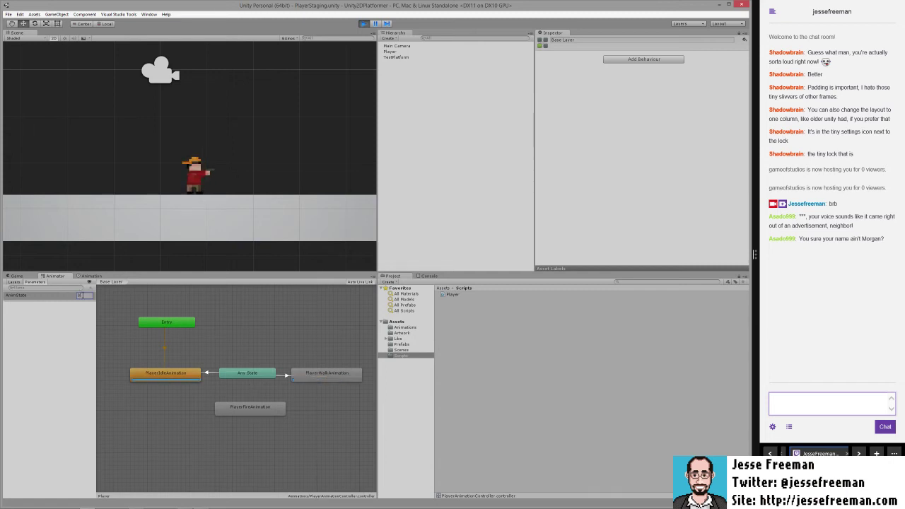
type("1")
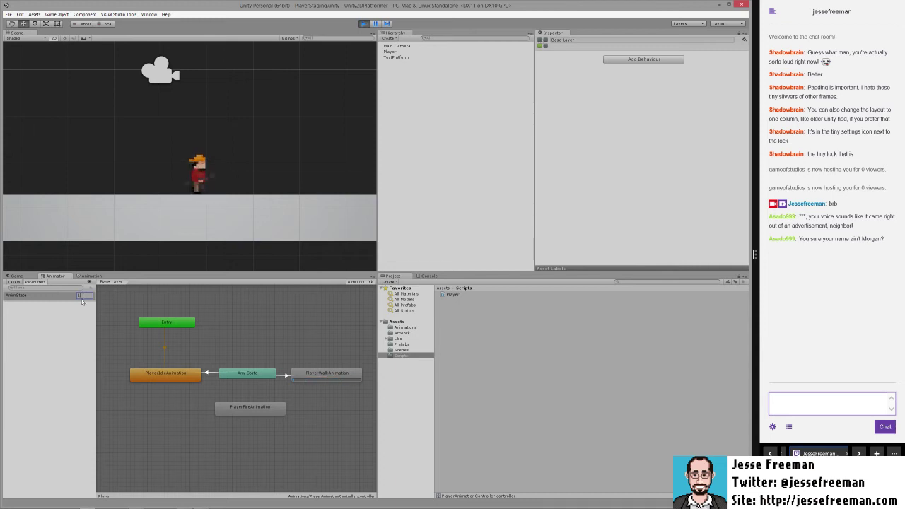
Stop the play test and open the Player script for editing
left_click(362, 23)
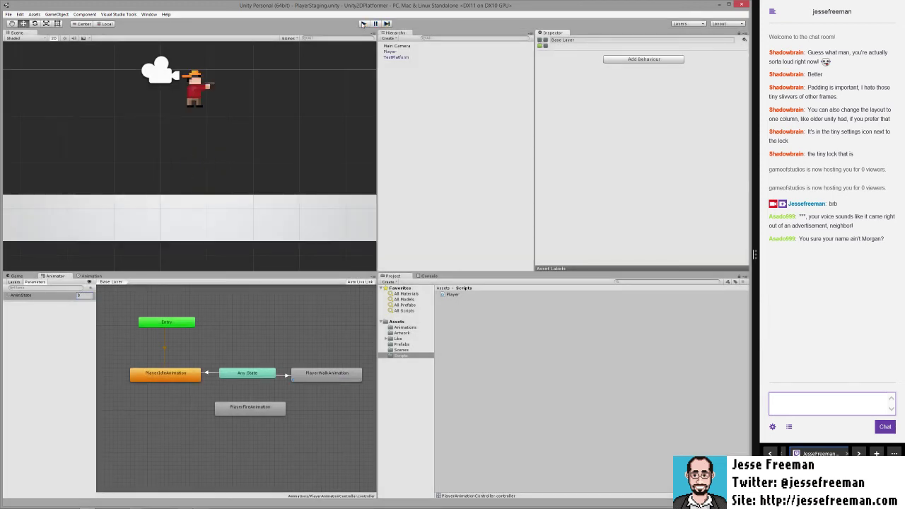
middle_click_drag(230, 149, 231, 162)
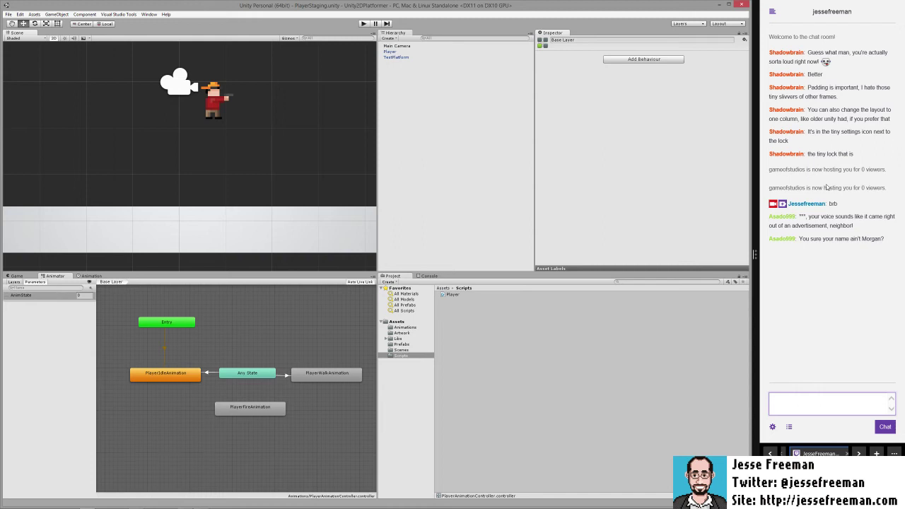
double_click(450, 295)
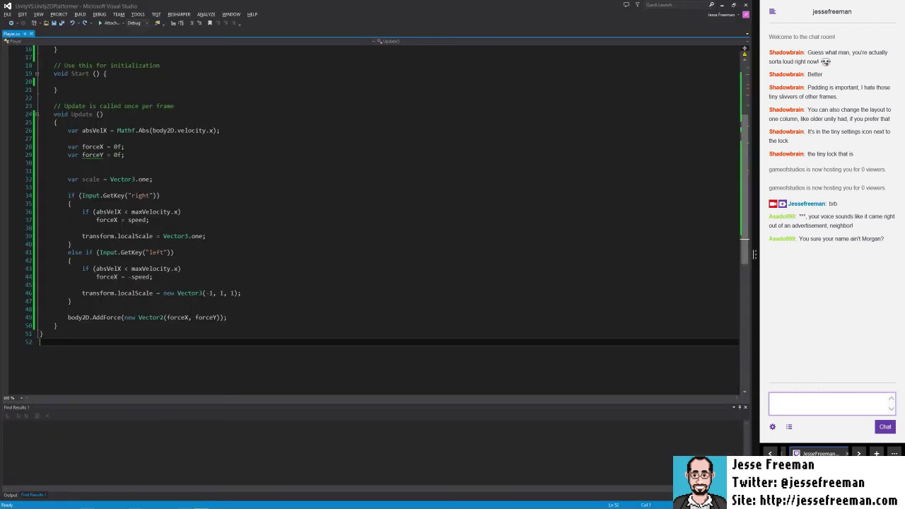
Declare 'private Animator animator;' below the body2D field and save
scroll(388, 219, "up", 5)
left_click(77, 130)
type("private ")
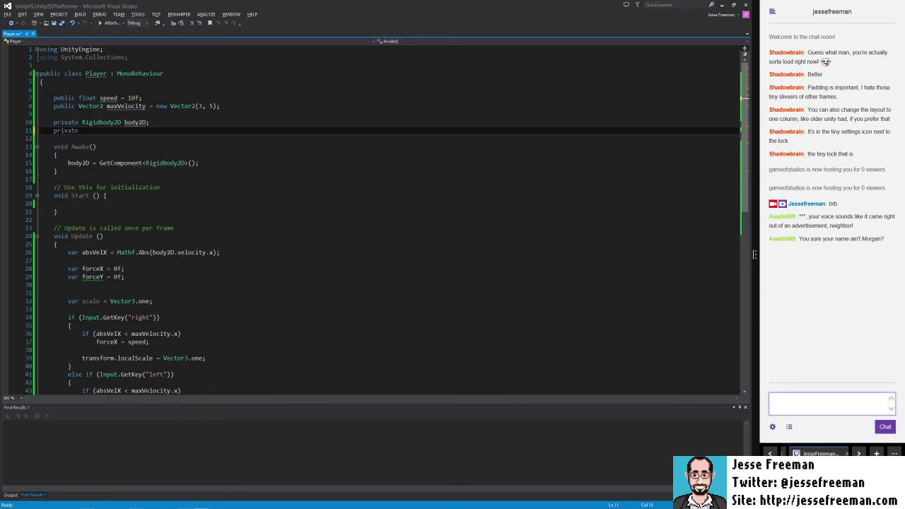
type("Animi")
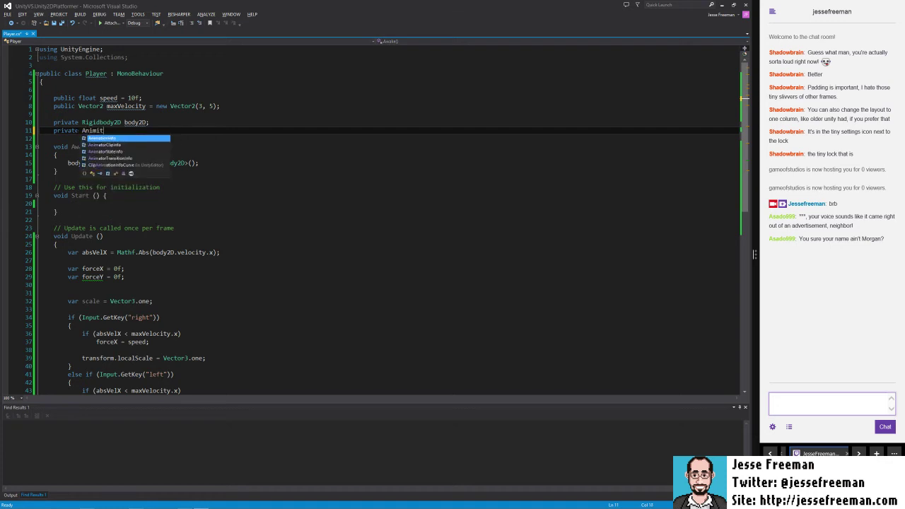
key("Escape")
key("ctrl+space")
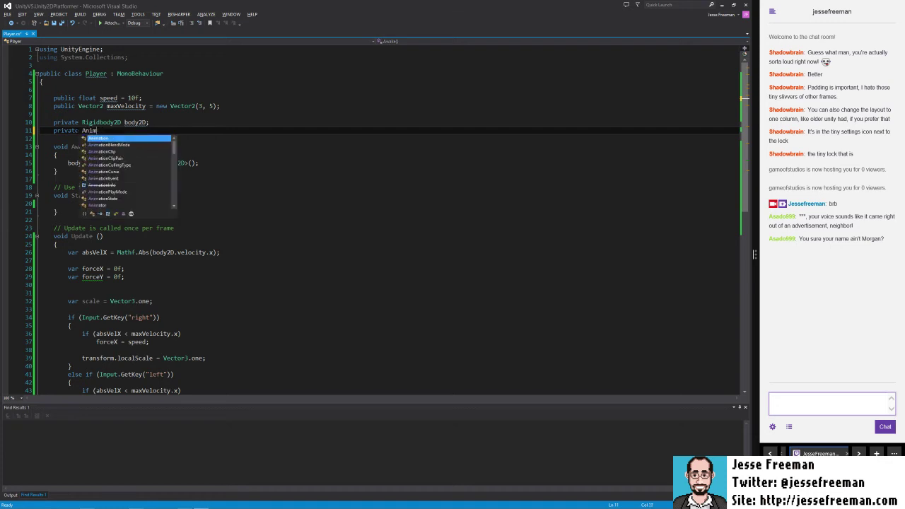
key("BackSpace")
key("BackSpace")
key("BackSpace")
key("BackSpace")
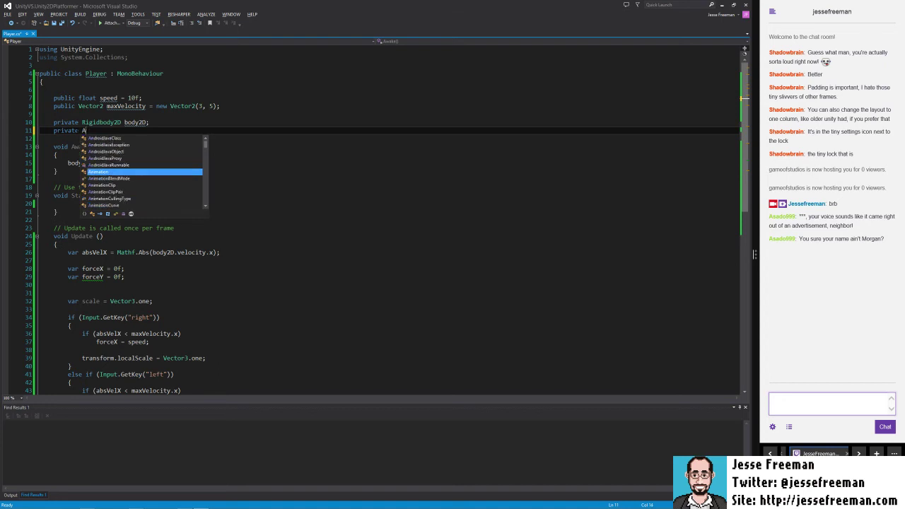
type("Animato")
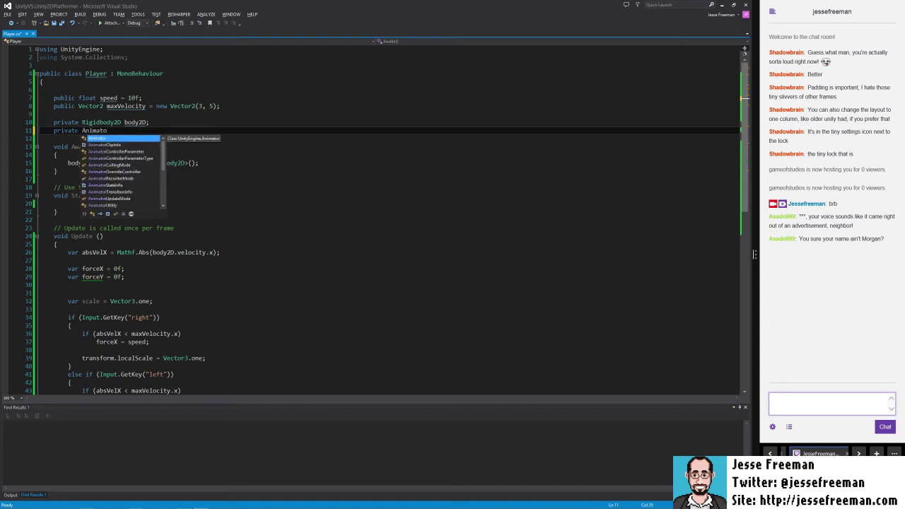
key("Tab")
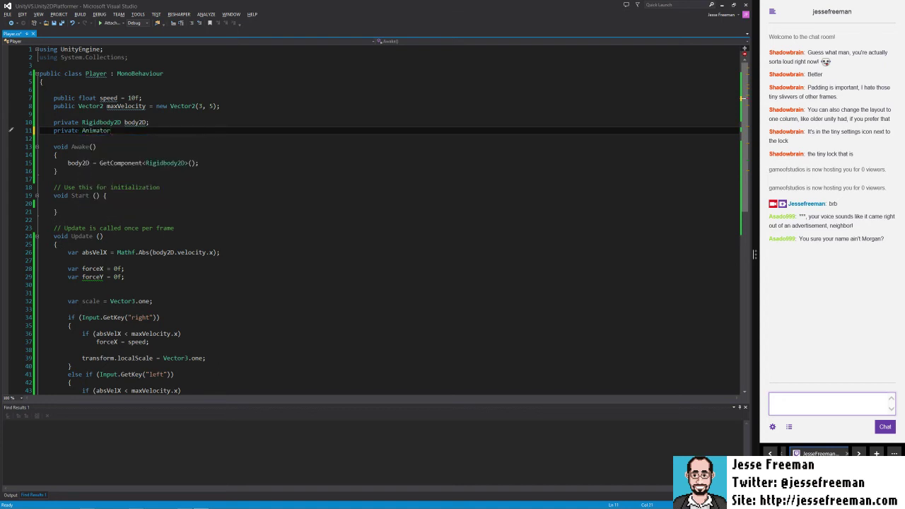
type("animator;")
key("ctrl+s")
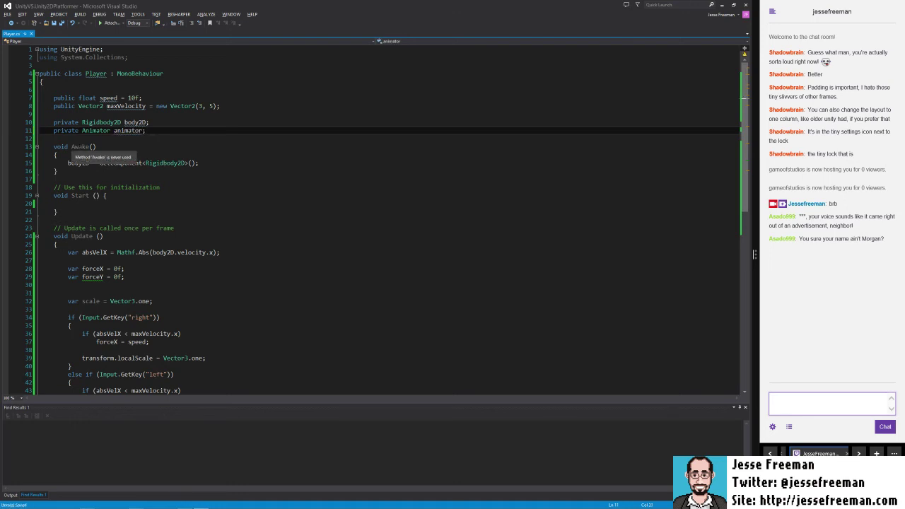
In Awake, add 'animator = GetComponent<Animator>();' after the body2D assignment
left_click(225, 163)
key("Return")
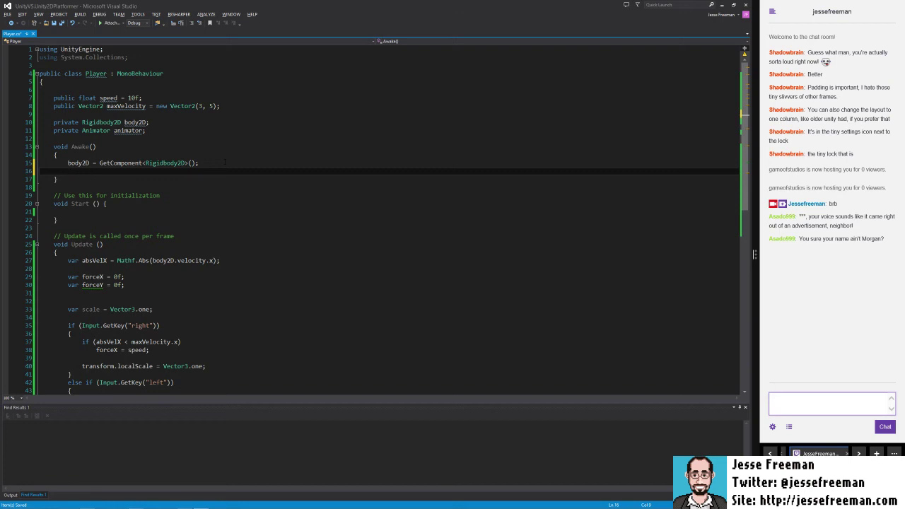
type("animation")
key("BackSpace")
key("BackSpace")
key("BackSpace")
key("BackSpace")
key("BackSpace")
key("BackSpace")
key("BackSpace")
key("BackSpace")
key("BackSpace")
type("abn")
key("BackSpace")
key("BackSpace")
type("n")
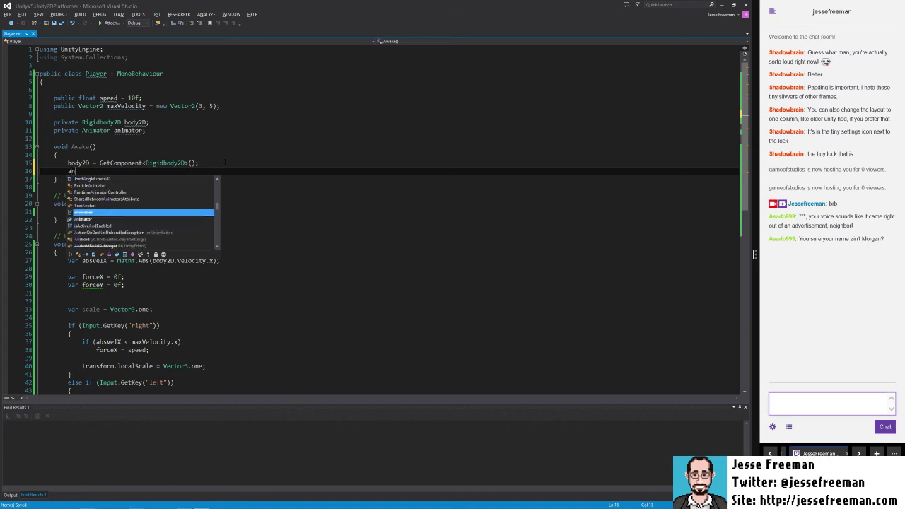
type("imator = Ge")
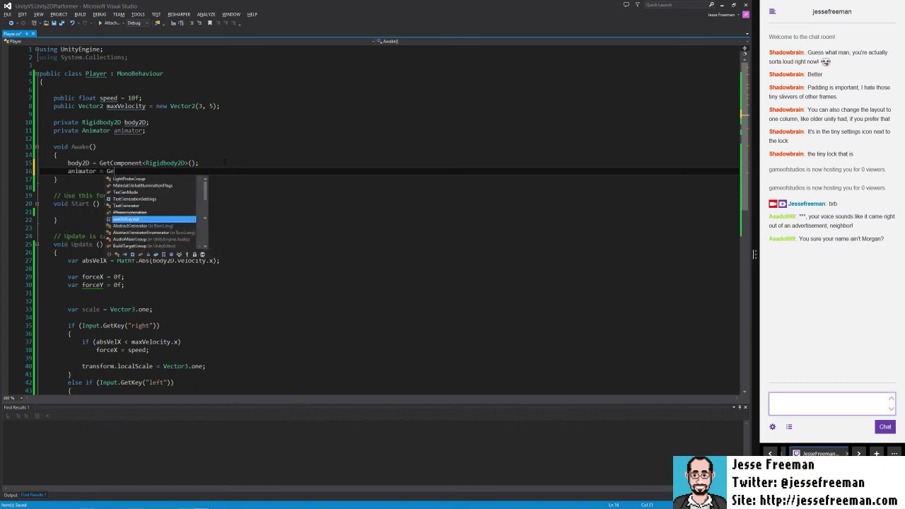
type("tComponent<>()Animat>(")
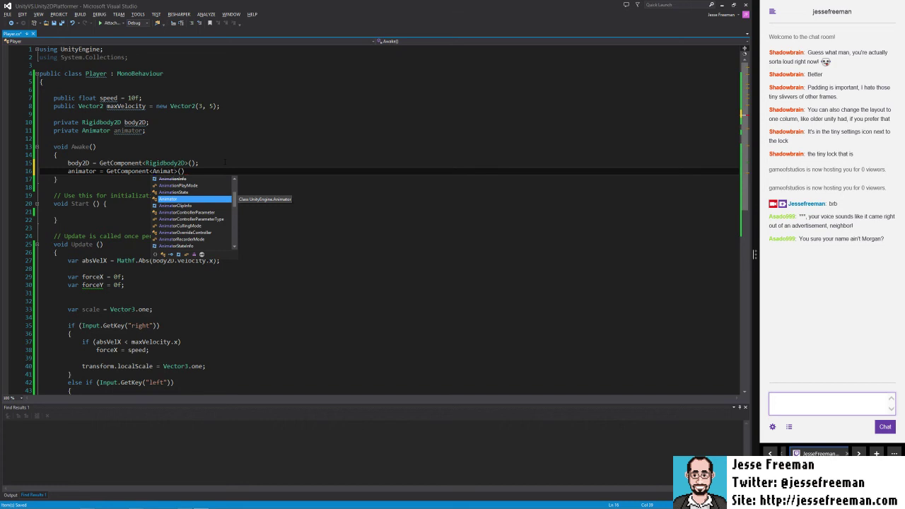
key("Tab")
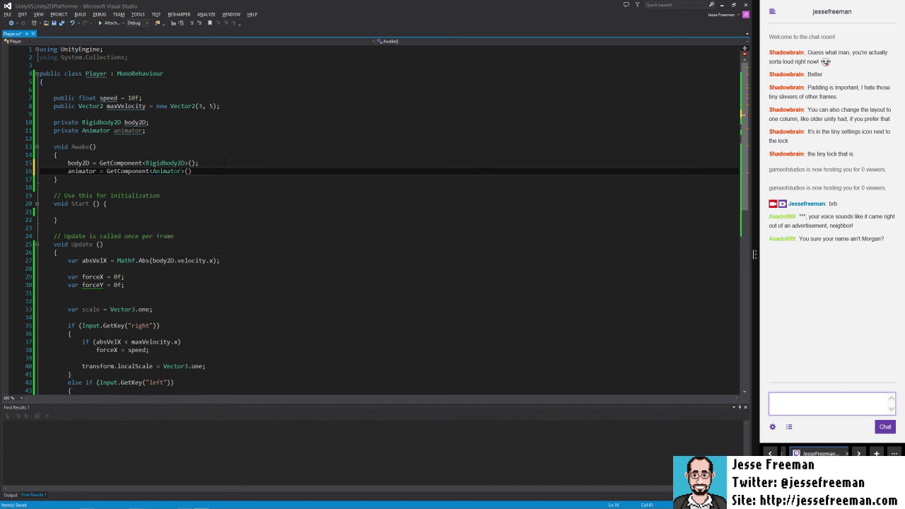
key("End")
type(";")
double_click(79, 171)
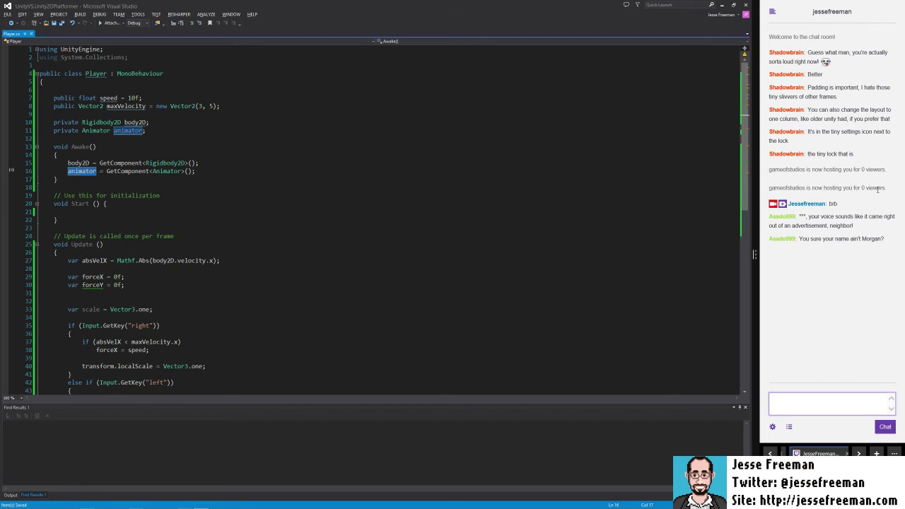
Add animator.SetInteger("AnimState", 1); in the right-key branch and select that line to copy
left_click(143, 309)
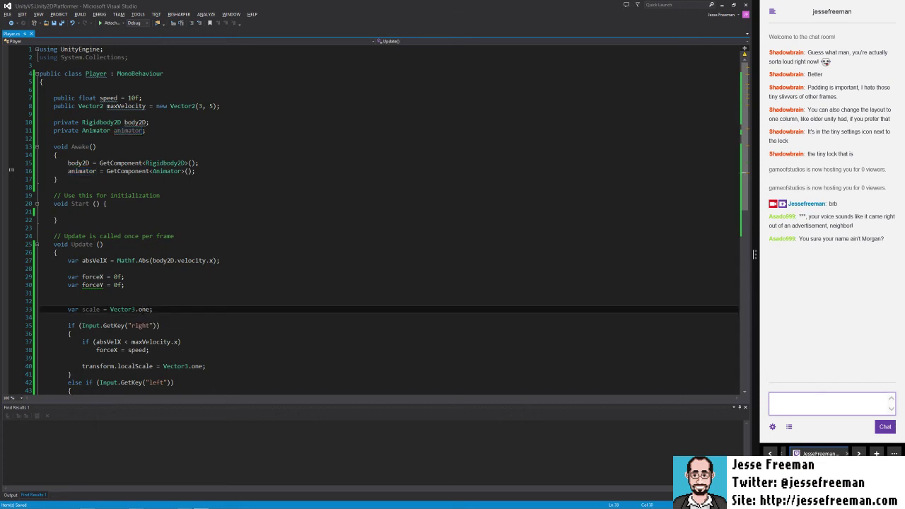
scroll(144, 309, "down", 8)
scroll(144, 212, "up", 2)
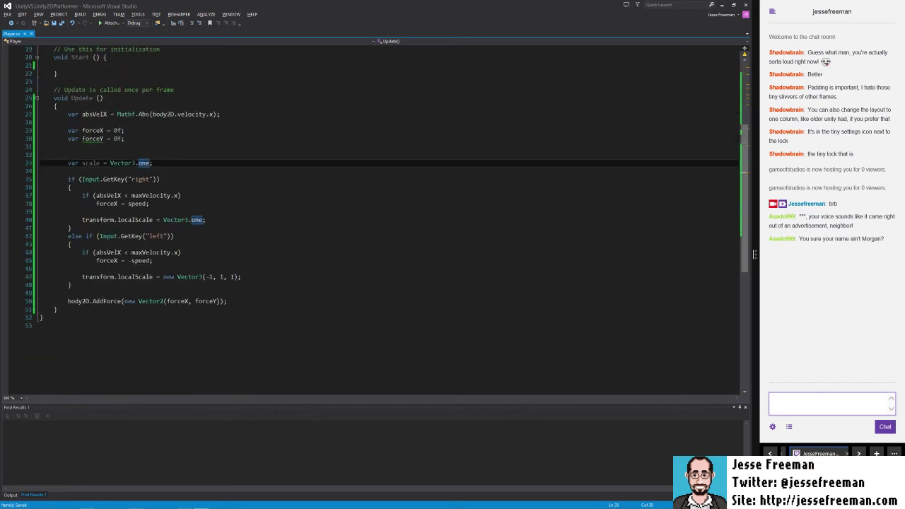
left_click(251, 219)
key("Return")
type("animator")
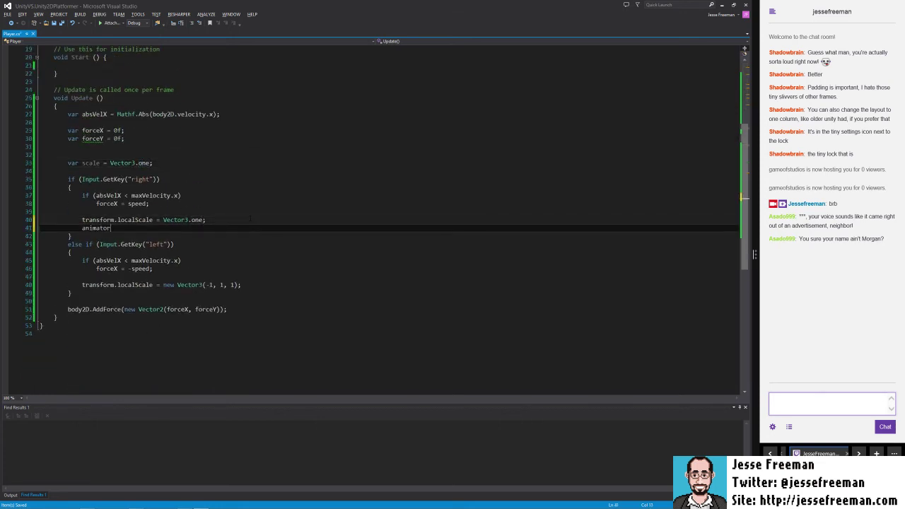
type(".")
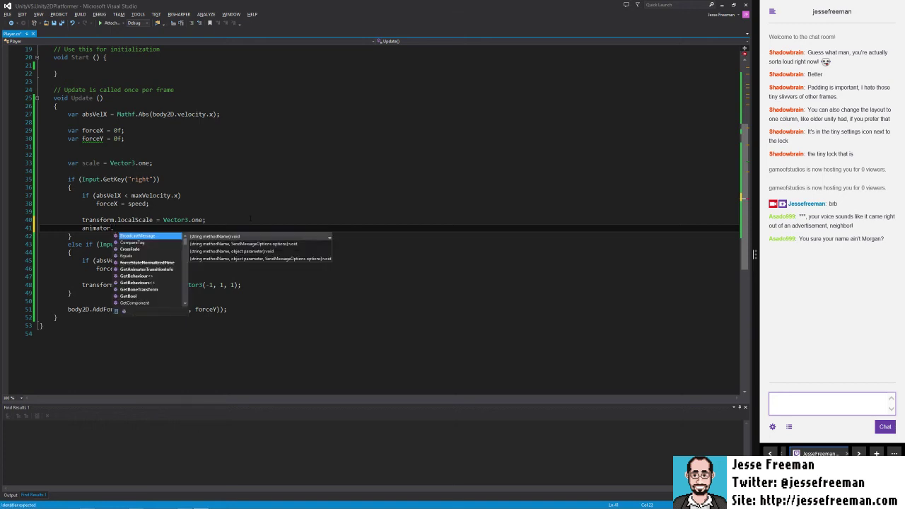
type("SetInt")
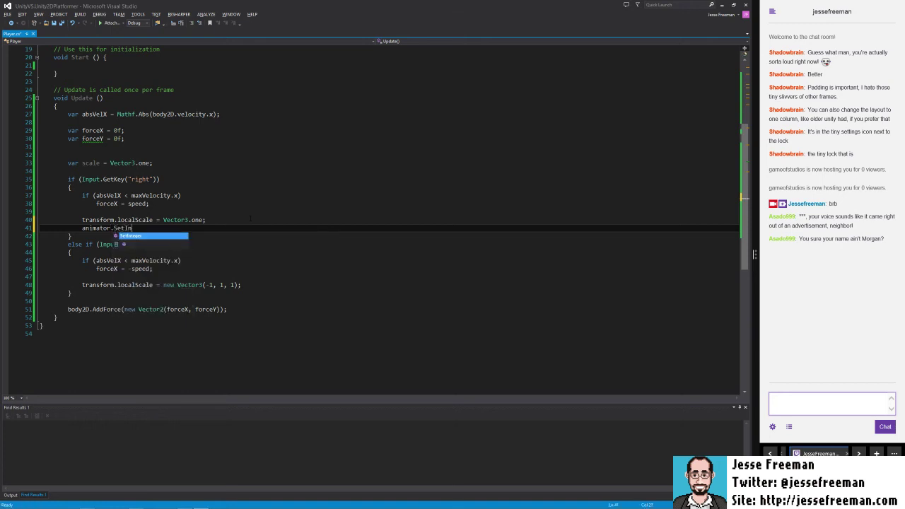
key("Return")
type("\"AnimState\"")
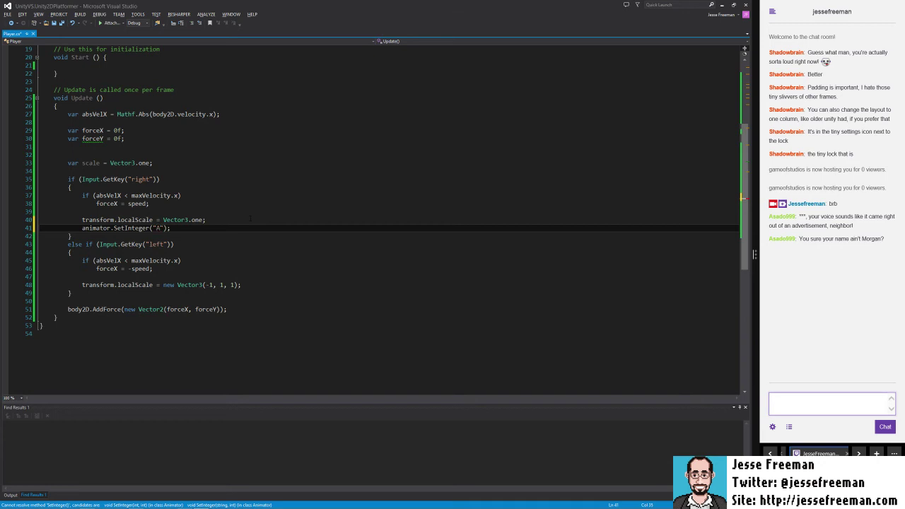
type("\"")
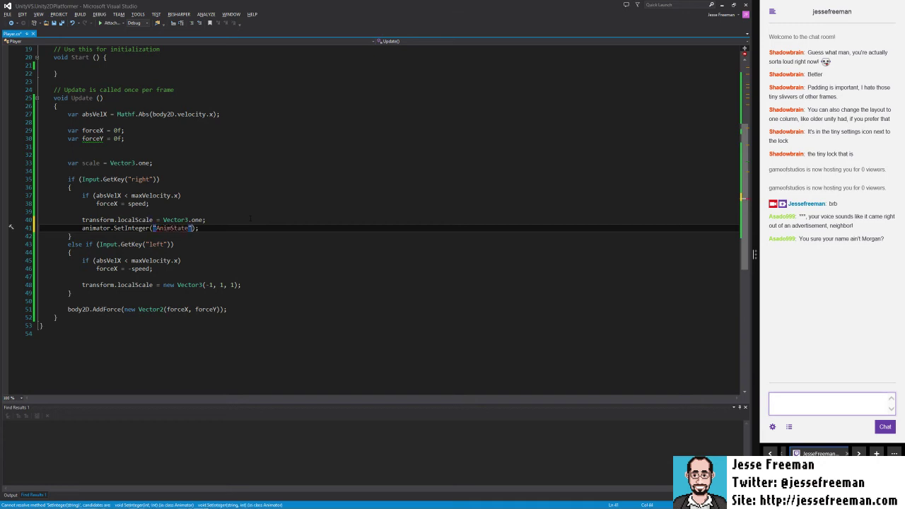
type(",")
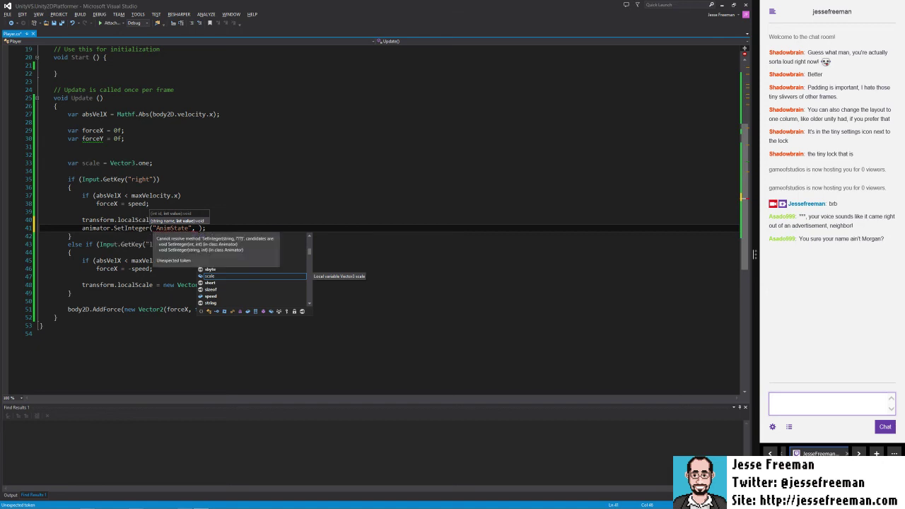
type("1")
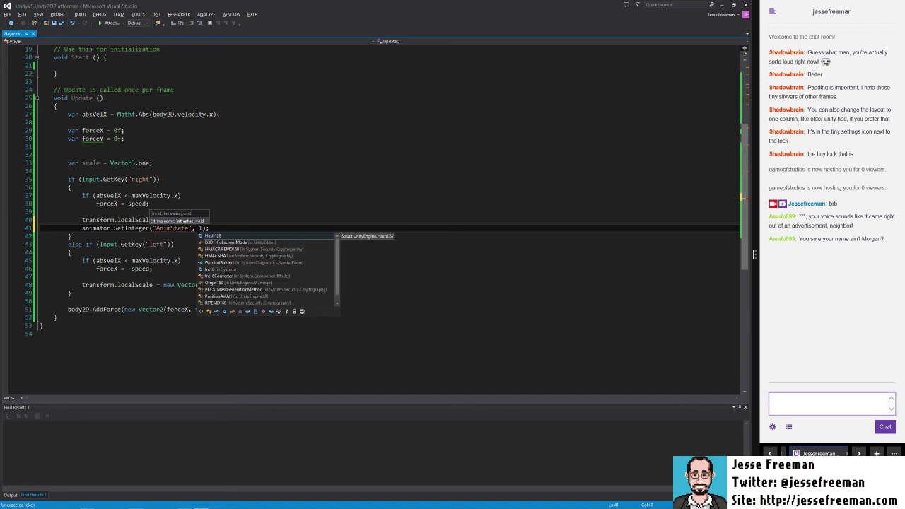
key("End")
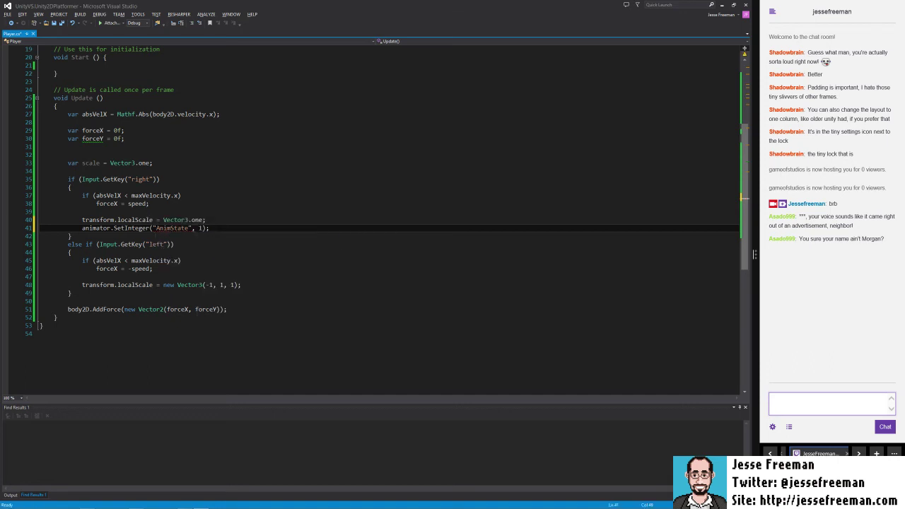
left_click_drag(209, 228, 82, 227)
key("ctrl+c")
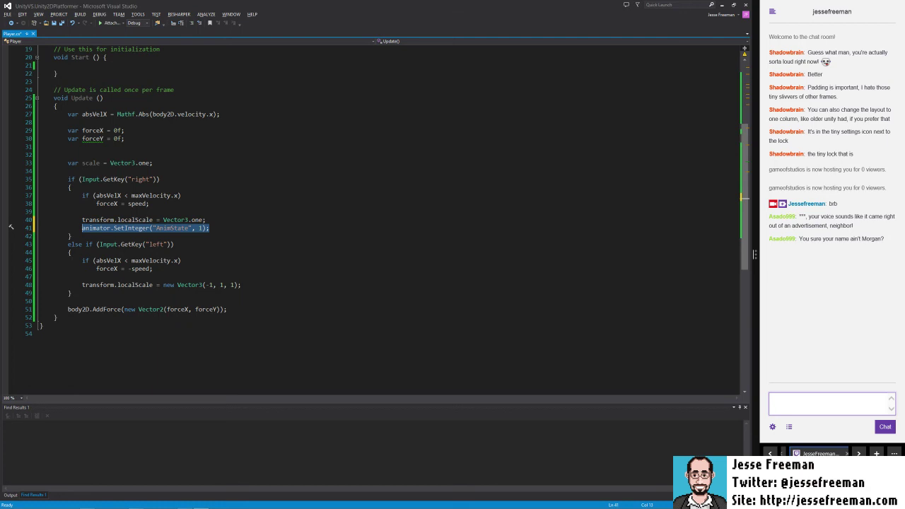
left_click(100, 285)
Paste the SetInteger("AnimState", 1) line into the left-key branch
key("Return")
key("ctrl+v")
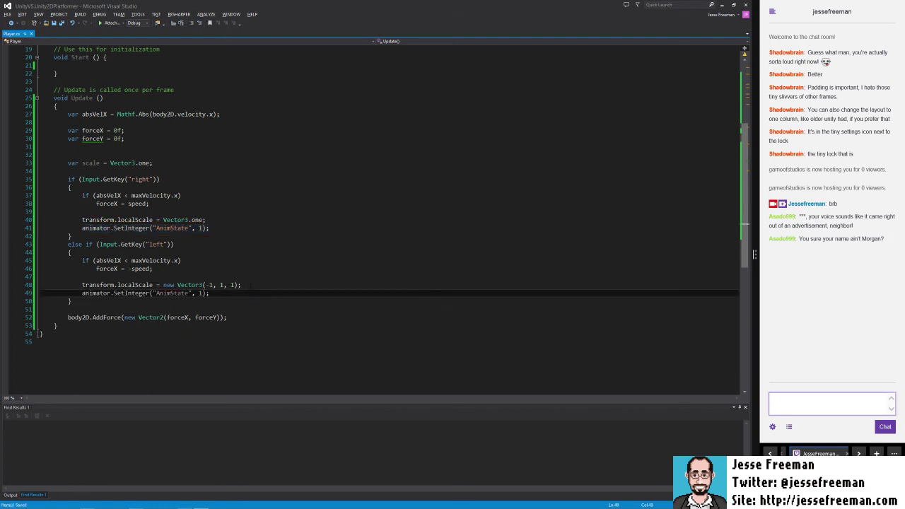
key("Down")
Add an else block calling animator.SetInteger("AnimState", 0) and save Player.cs
key("Return")
type("else")
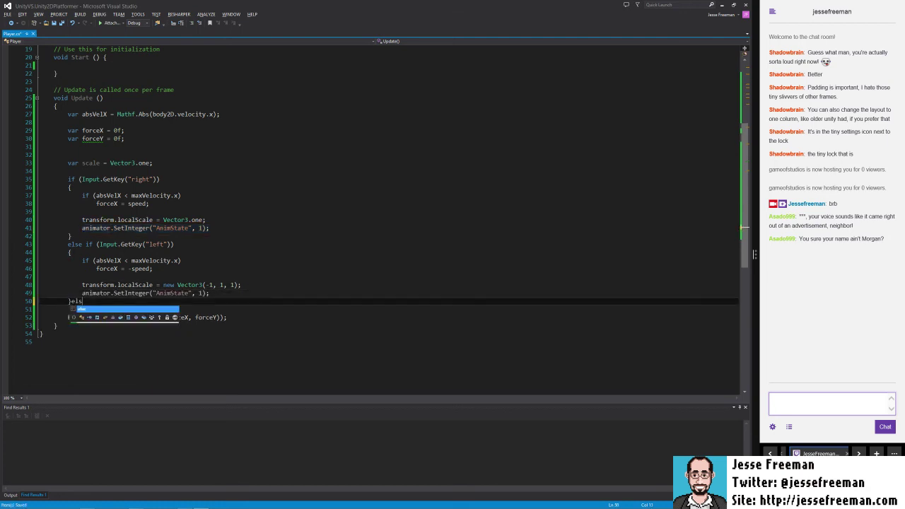
key("Tab")
key("Tab")
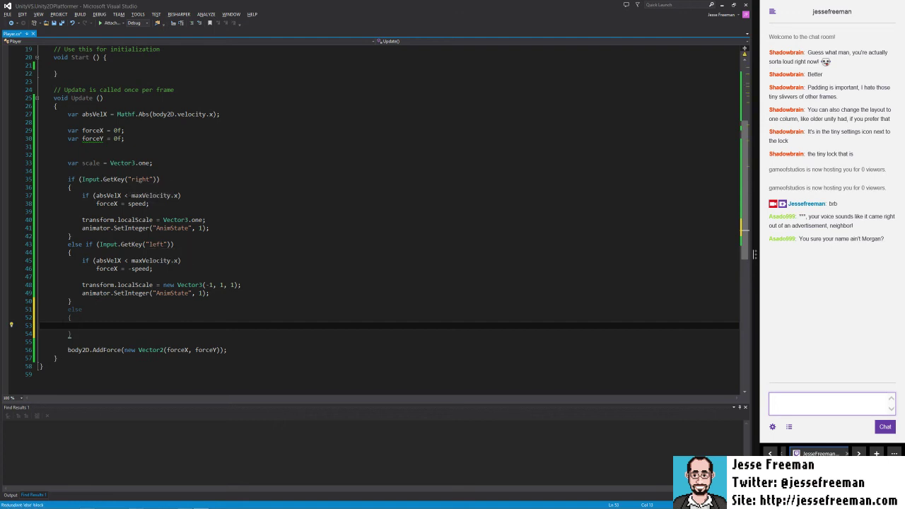
key("ctrl+v")
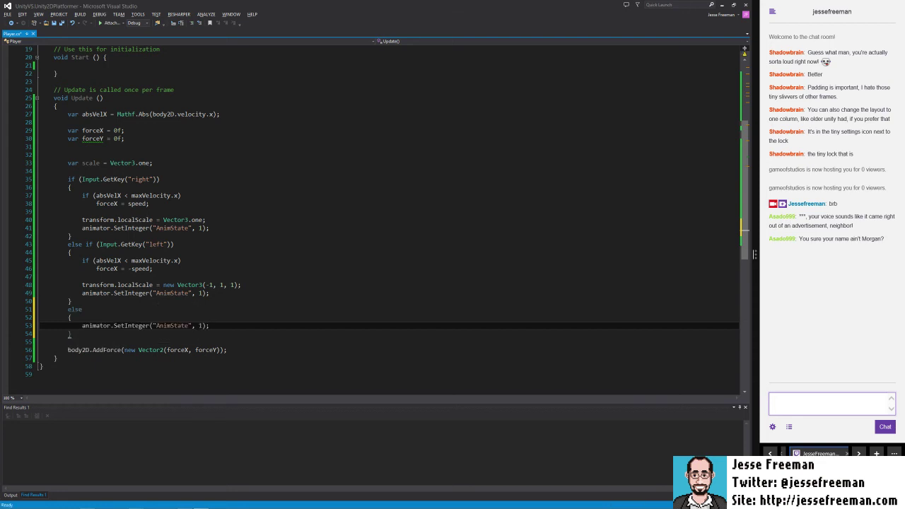
double_click(203, 325)
type("0")
key("ctrl+s")
Back in Unity, run the game and walk the player back and forth with the arrow keys
key("alt+Tab")
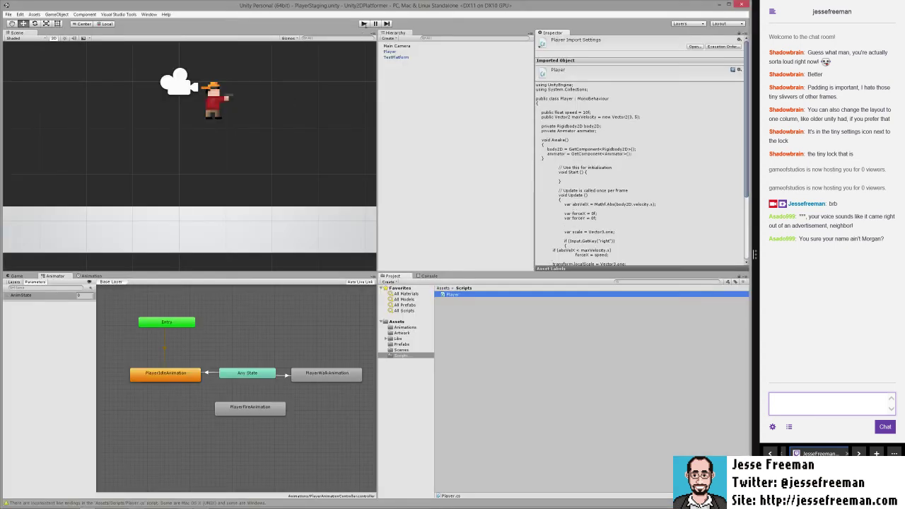
left_click(363, 24)
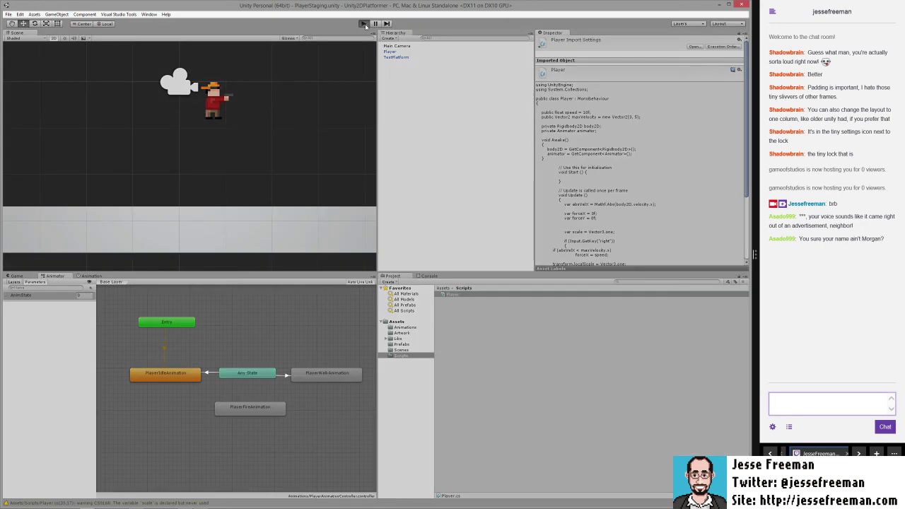
key("Left")
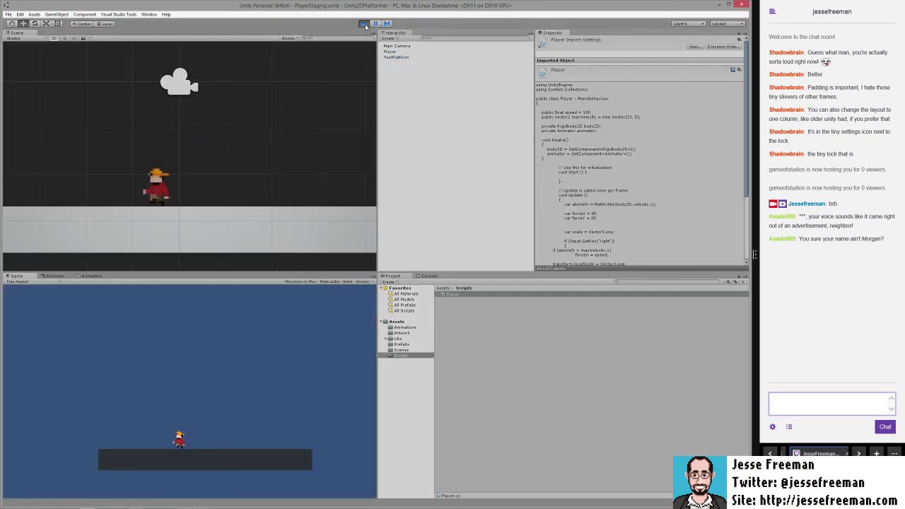
key("Right")
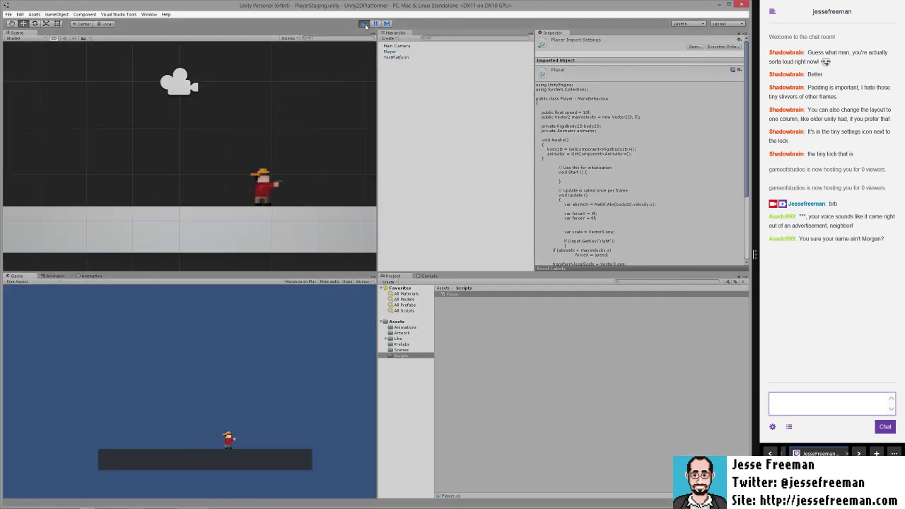
key("Left")
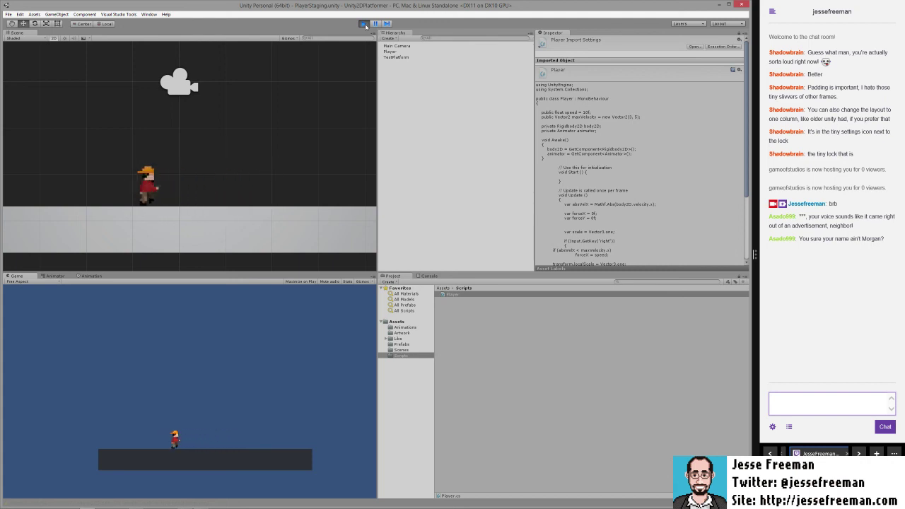
key("Right")
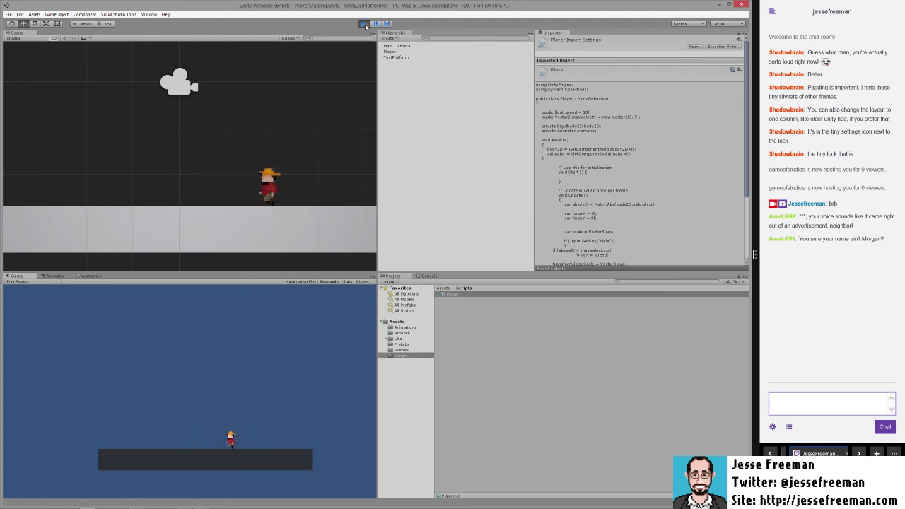
key("Left")
key("Right")
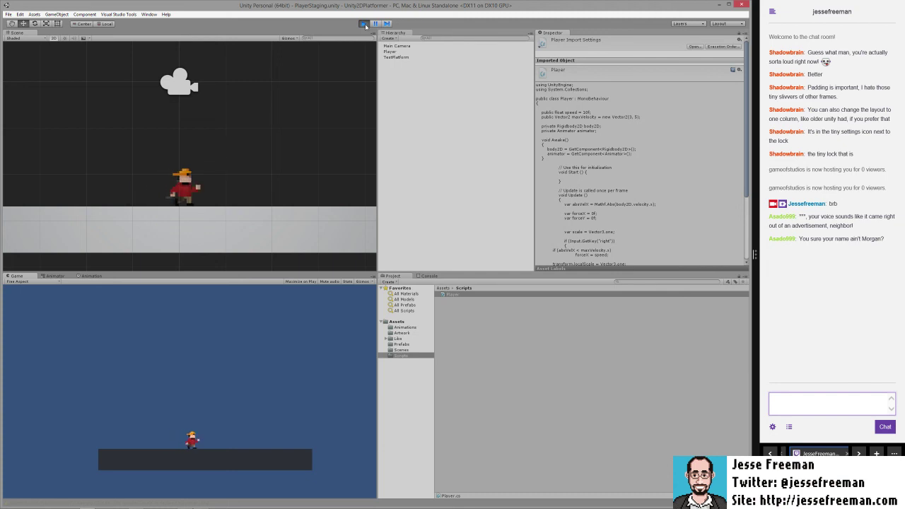
key("Left")
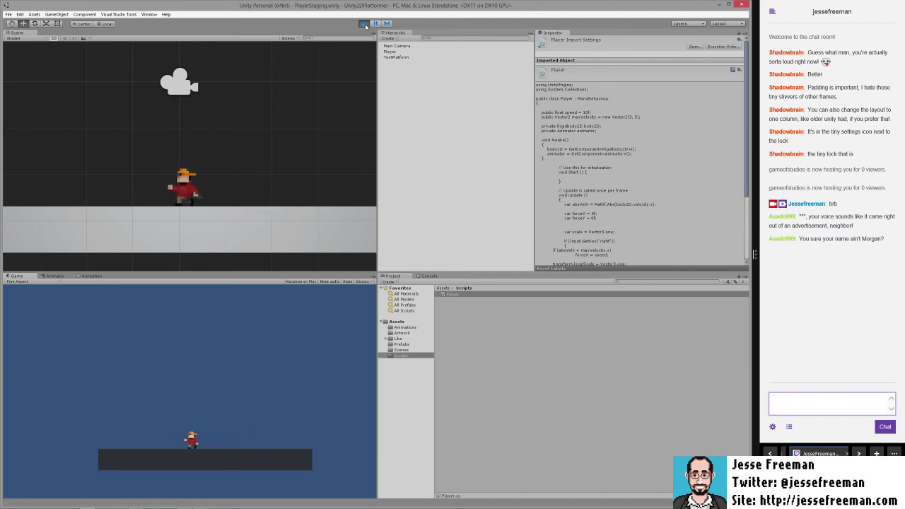
key("Right")
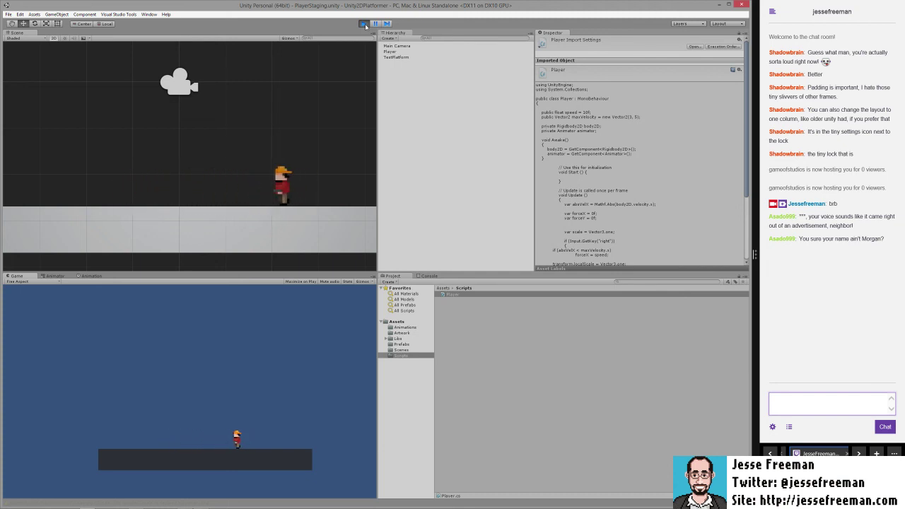
key("Left")
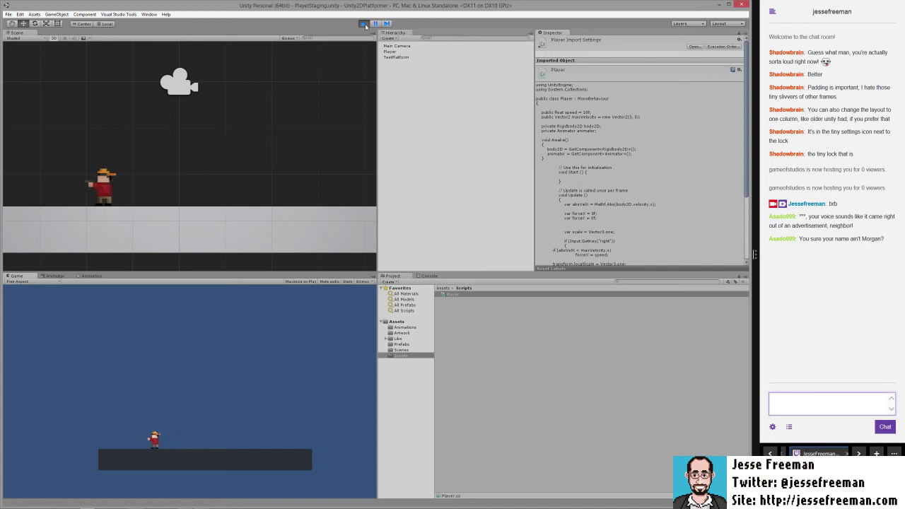
key("Right")
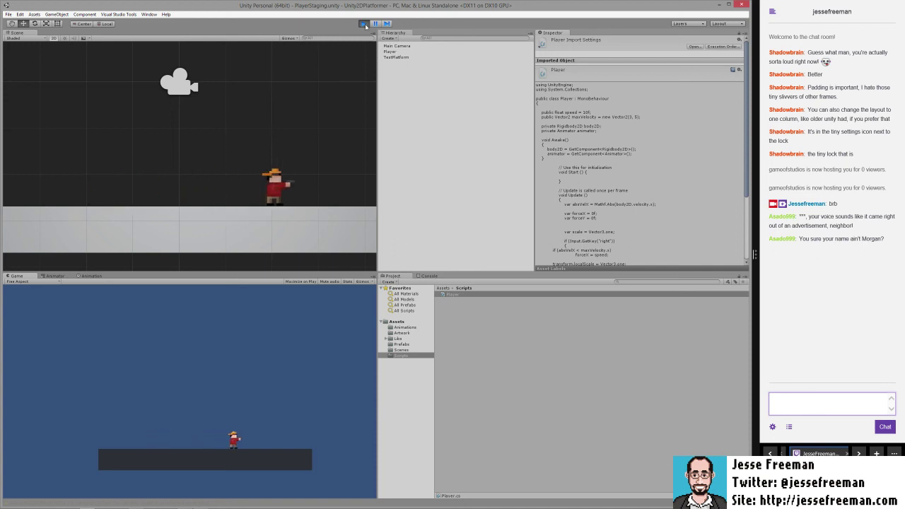
key("Left")
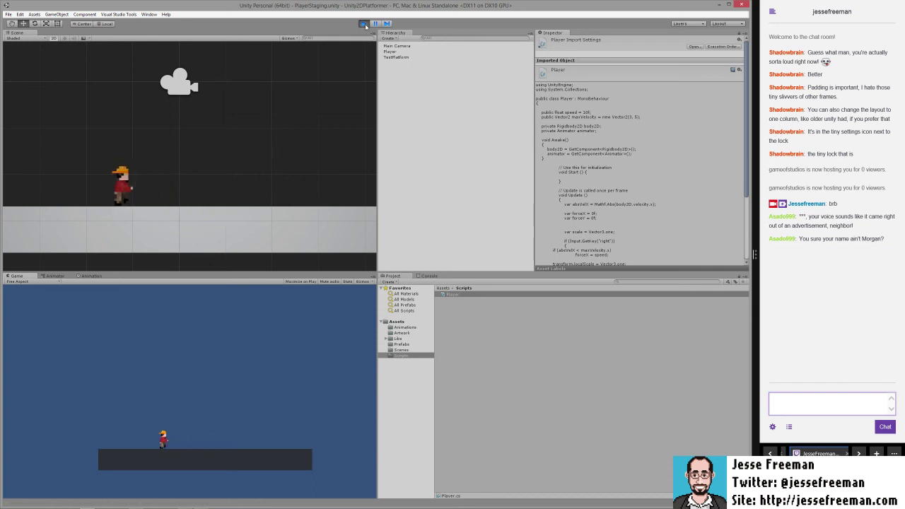
key("Right")
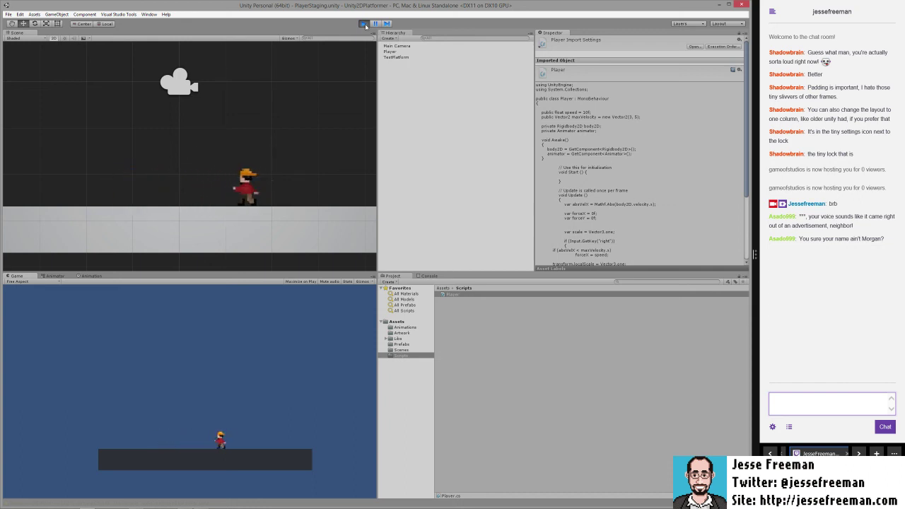
key("Left")
key("Right")
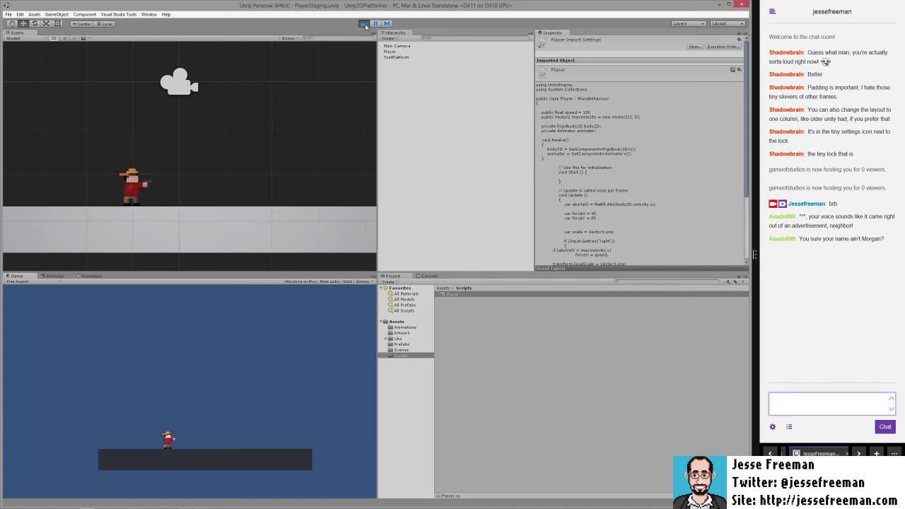
Select Player and edit its Rigidbody 2D Linear Drag value in the Inspector
left_click(390, 51)
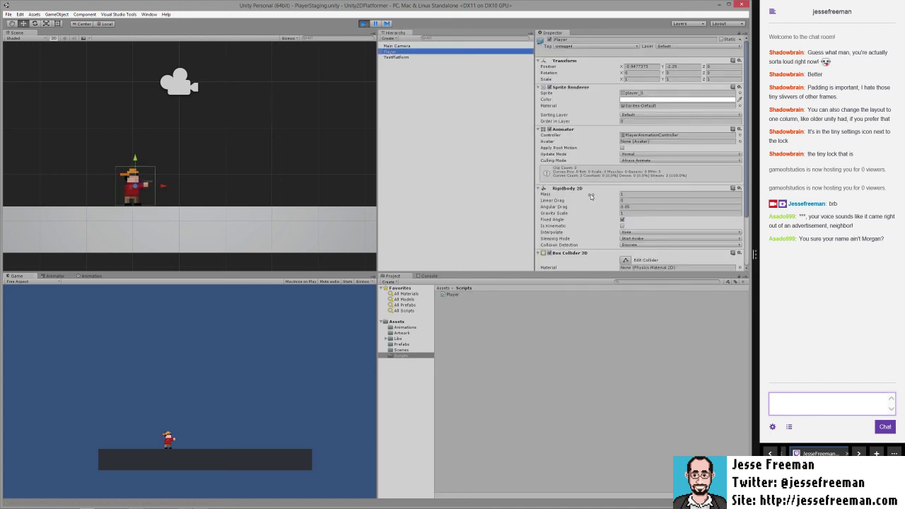
scroll(591, 196, "down", 1)
left_click(623, 179)
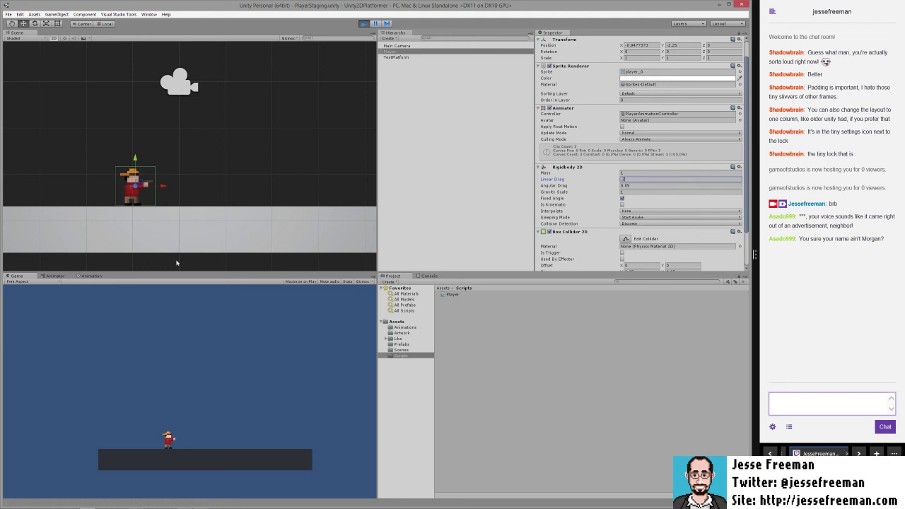
Walk the player left and right repeatedly to feel the new drag
key("Right")
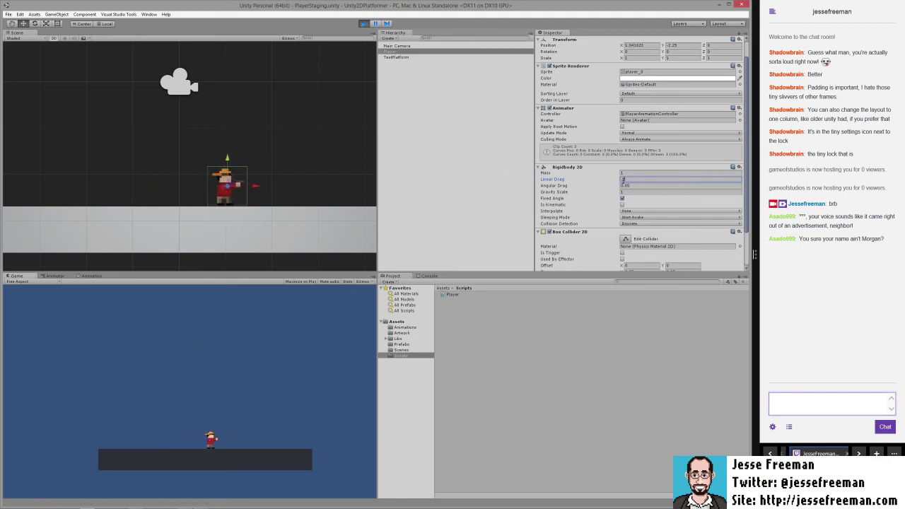
key("Left")
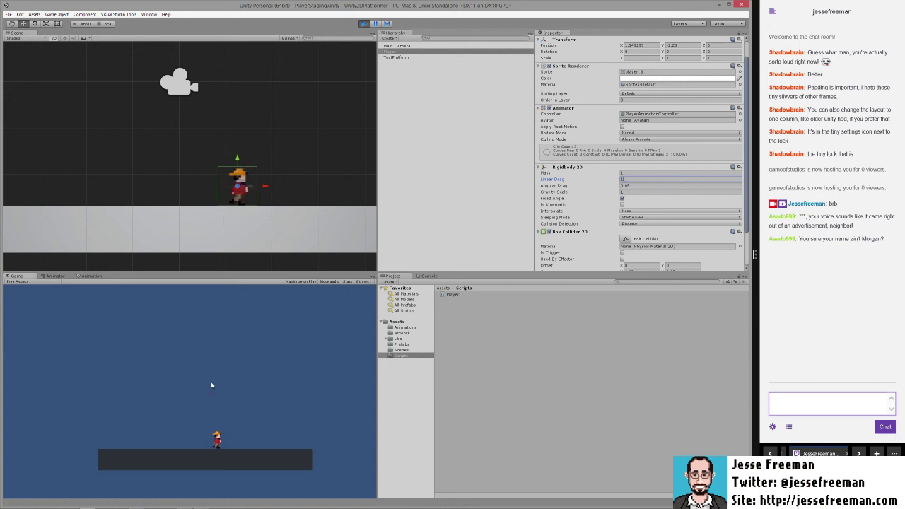
key("Left")
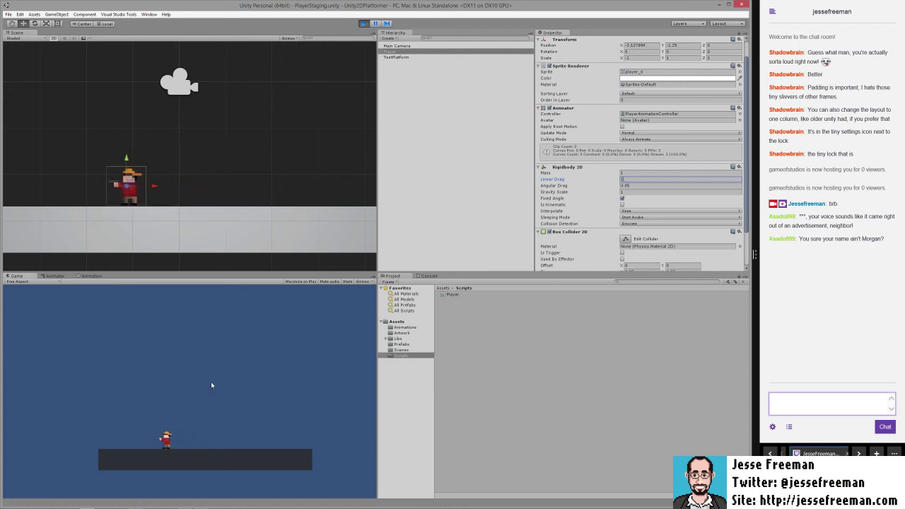
key("Right")
key("Left")
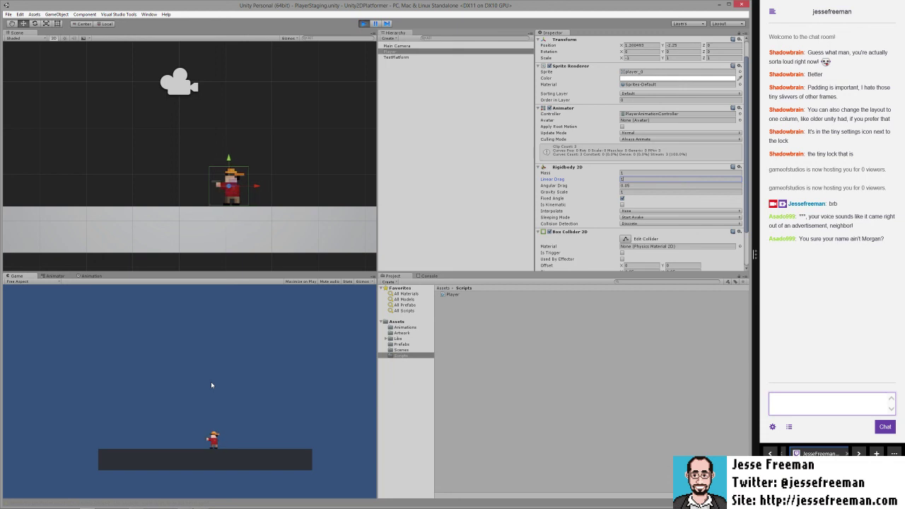
key("Left")
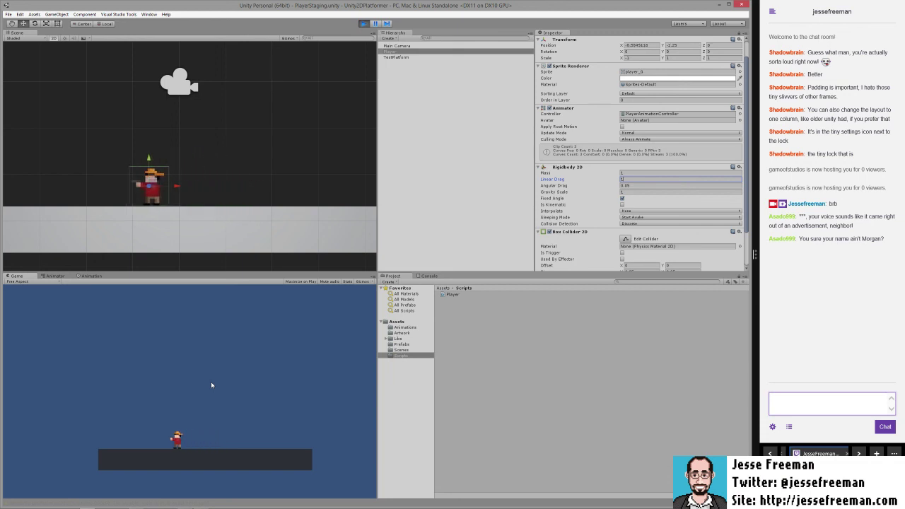
key("Right")
key("Right")
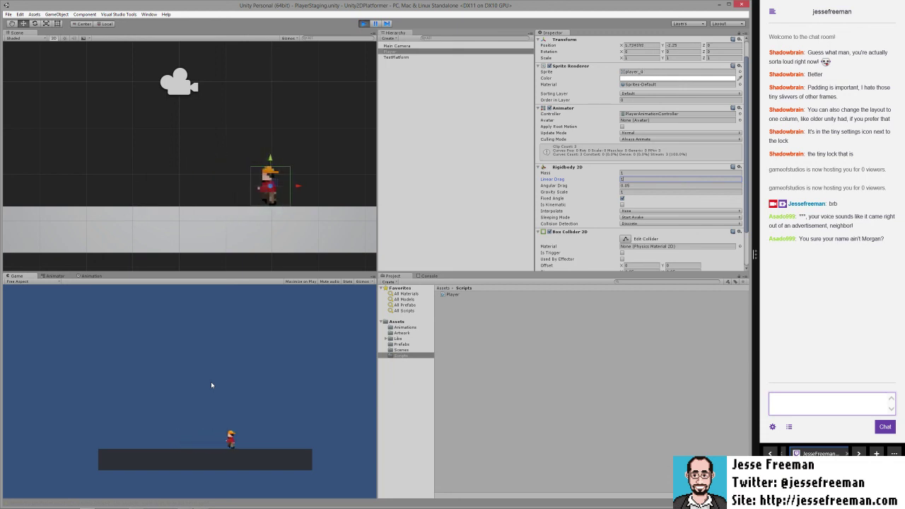
key("Left")
key("Left")
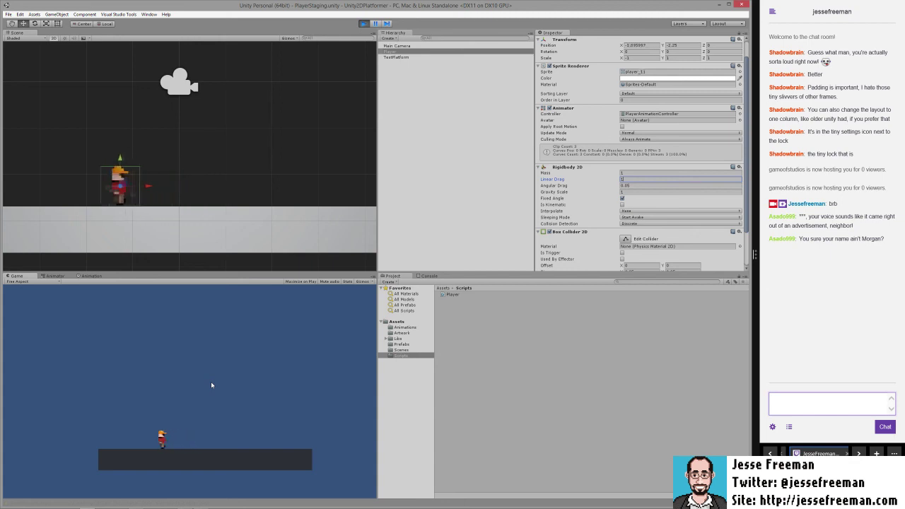
key("Right")
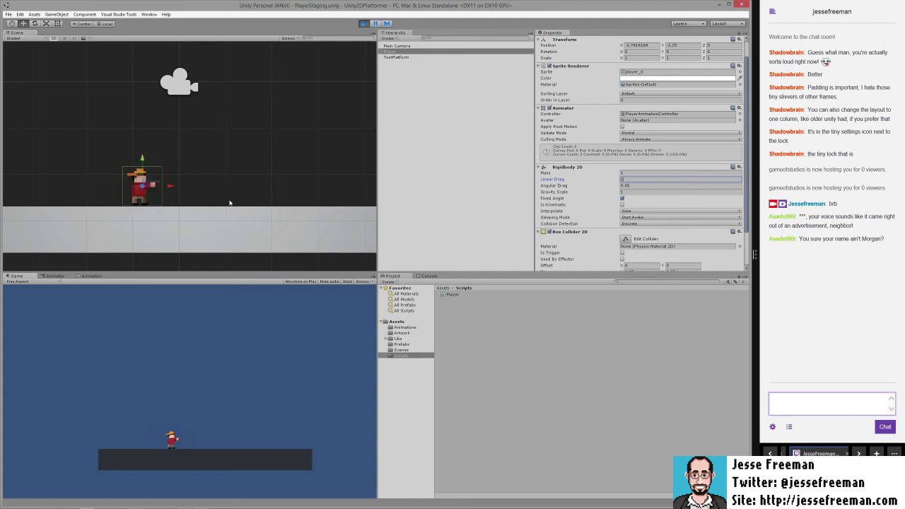
key("Right")
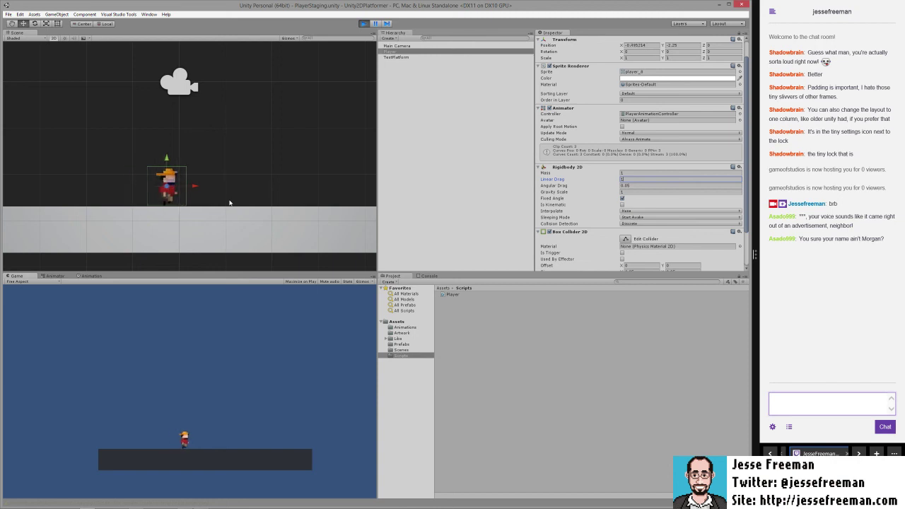
key("Left")
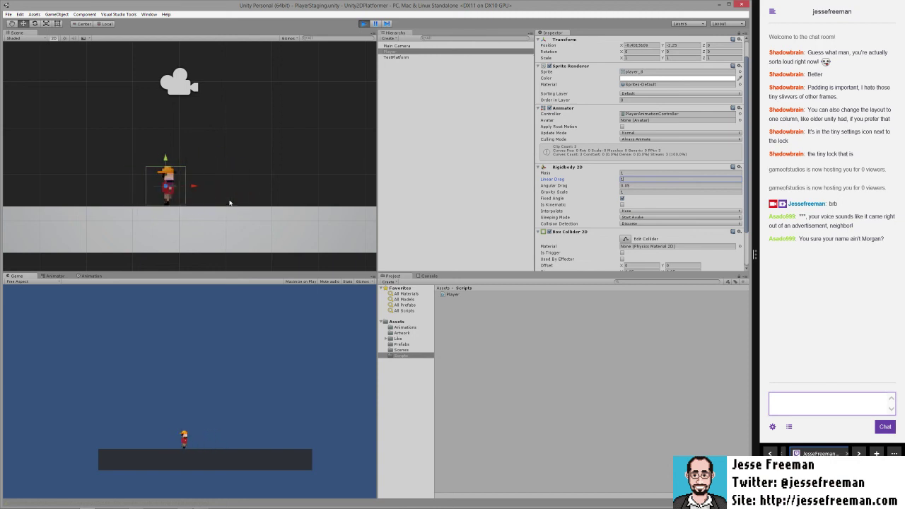
key("Right")
key("Left")
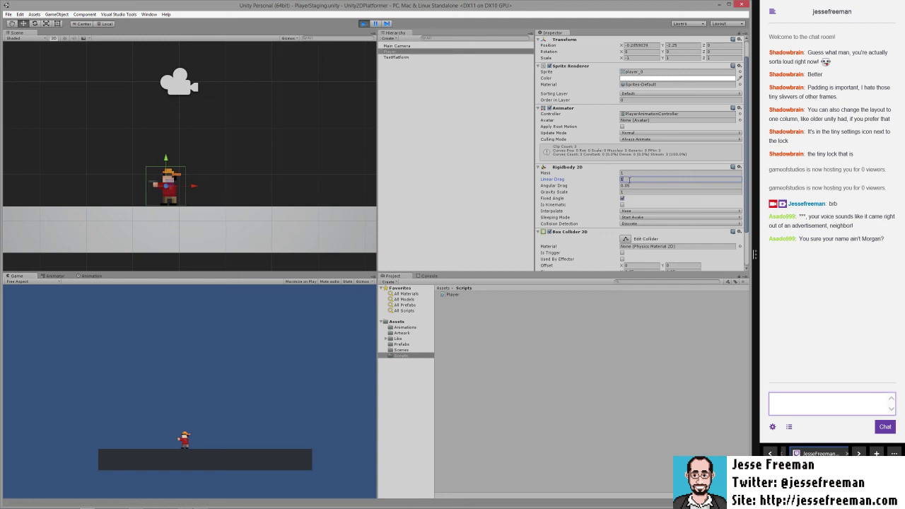
Bring the Player (Script) component, Speed 10, into view and walk the player right
scroll(594, 192, "down", 2)
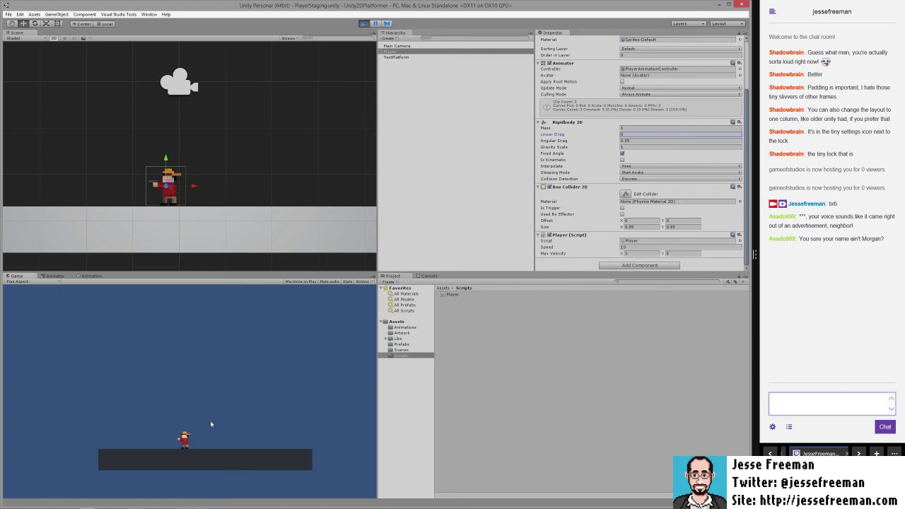
key("Right")
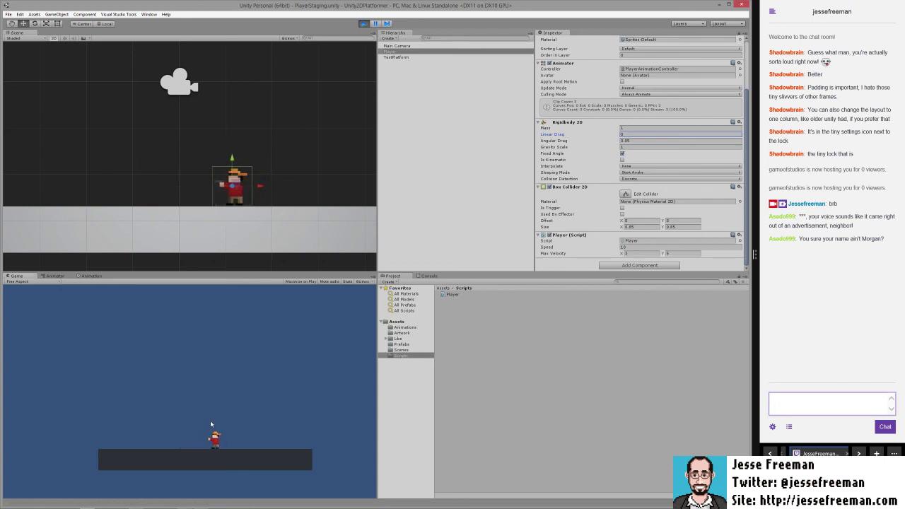